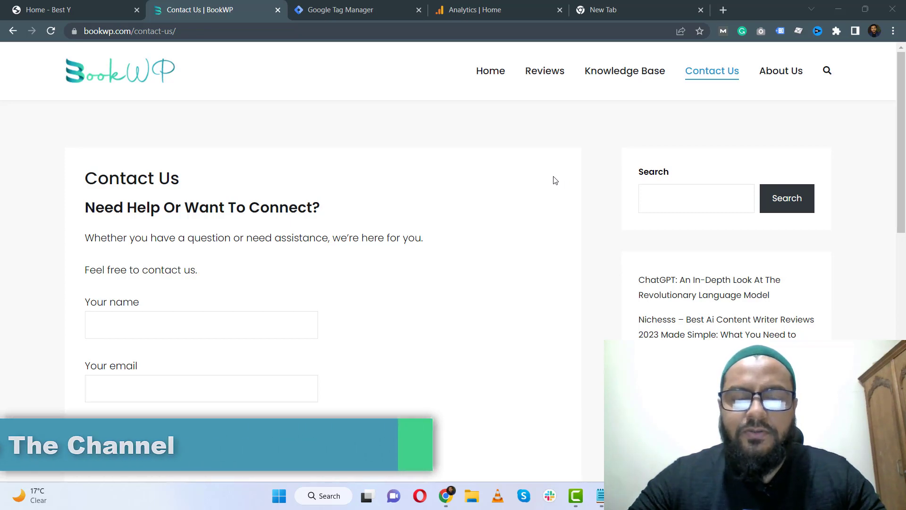
Scroll through the Contact Us page to examine the contact form and its Submit button.
scroll(234, 119, down, 10)
scroll(236, 116, up, 10)
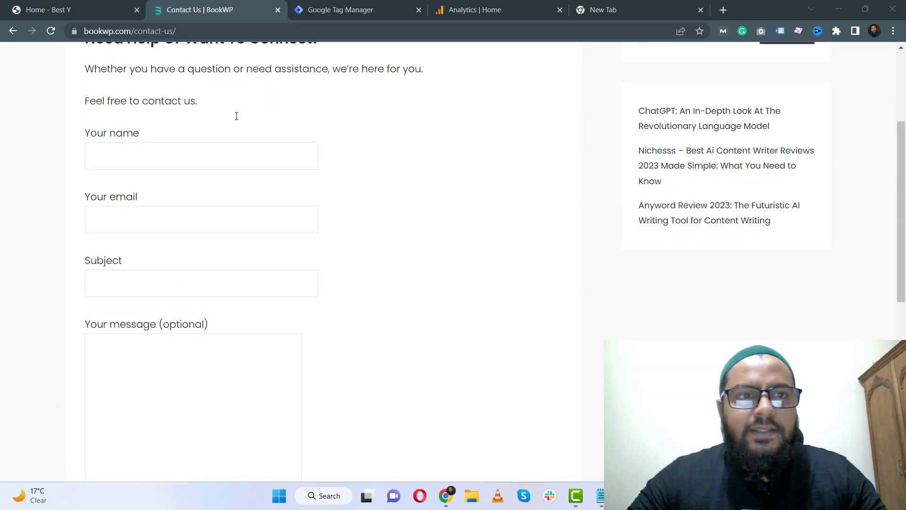
scroll(237, 116, down, 12)
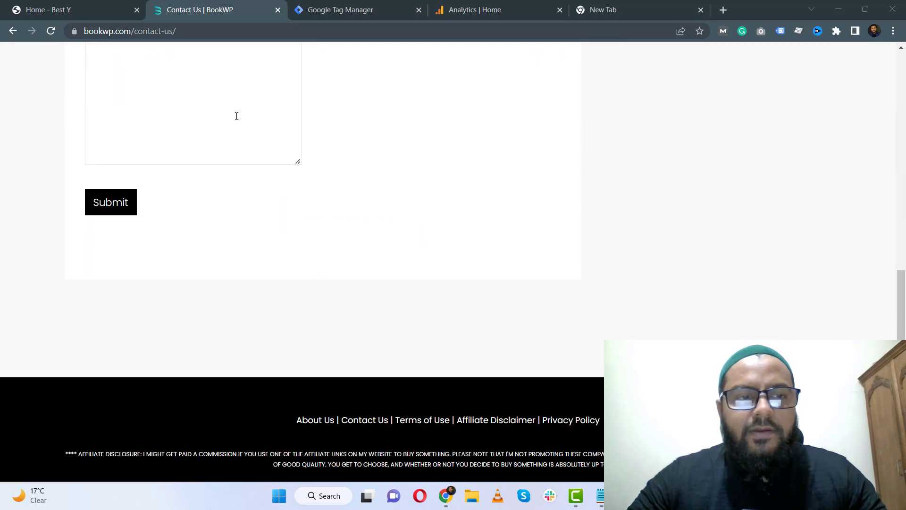
scroll(36, 178, up, 7)
scroll(38, 178, up, 4)
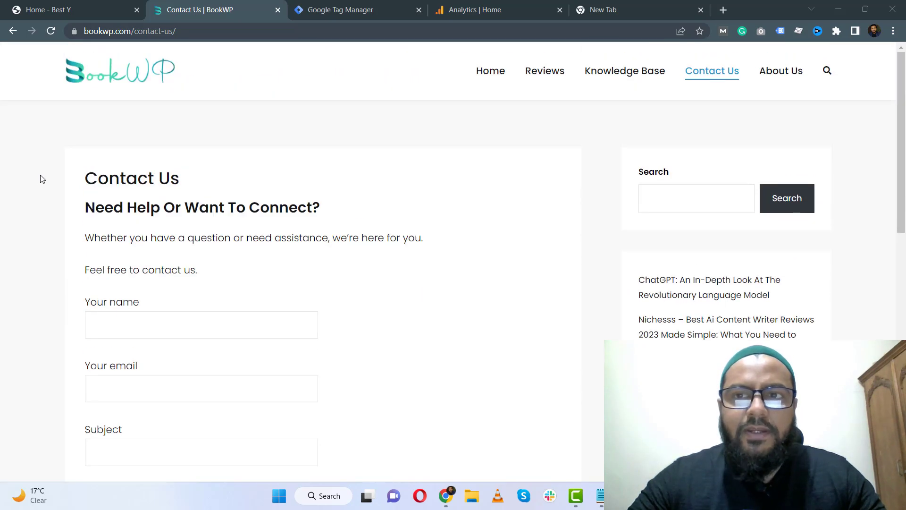
scroll(39, 178, down, 11)
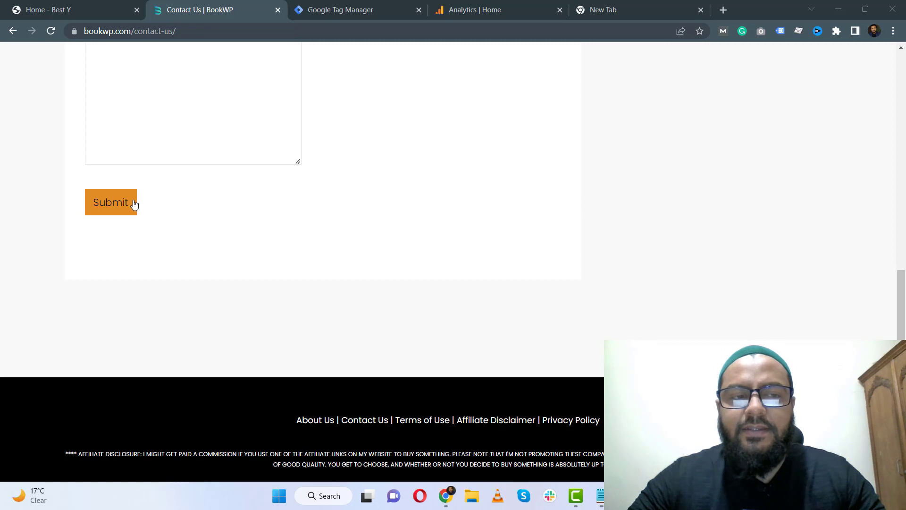
click(501, 4)
click(226, 4)
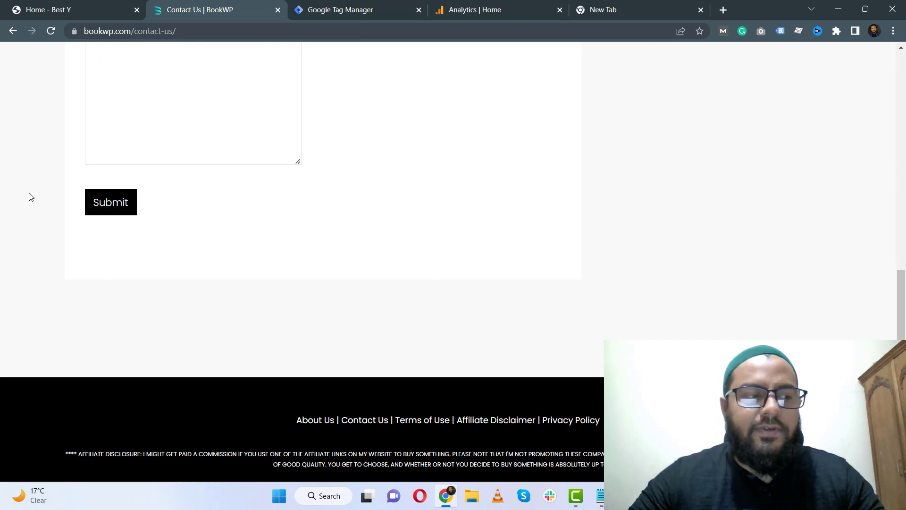
click(391, 9)
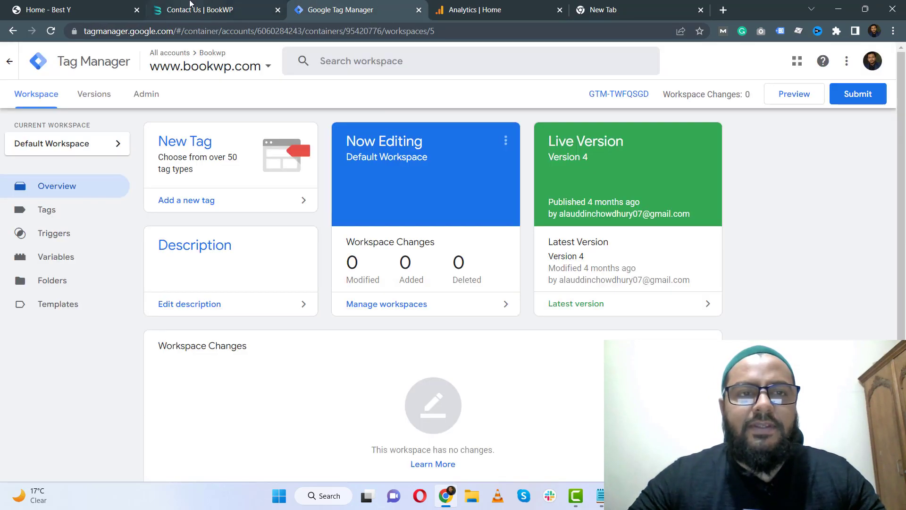
click(193, 6)
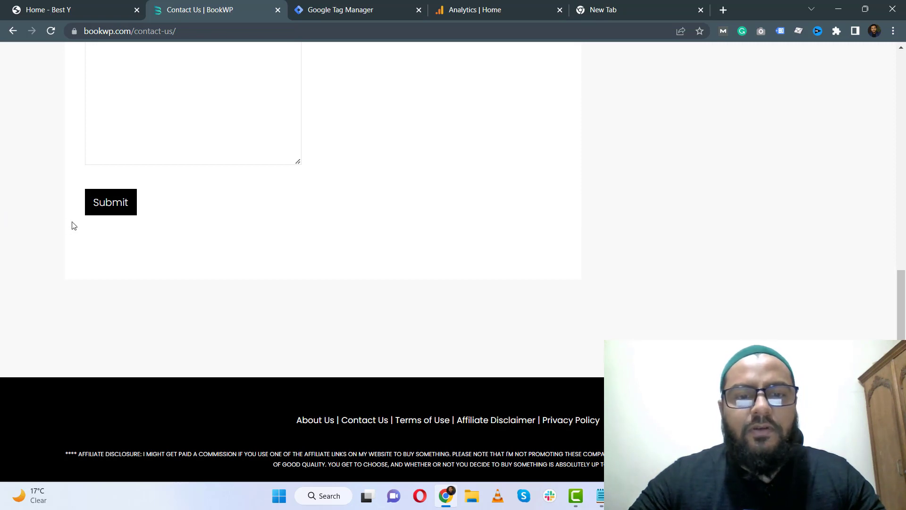
Scroll the contact page again to review the form fields down to the Submit button.
scroll(73, 223, up, 4)
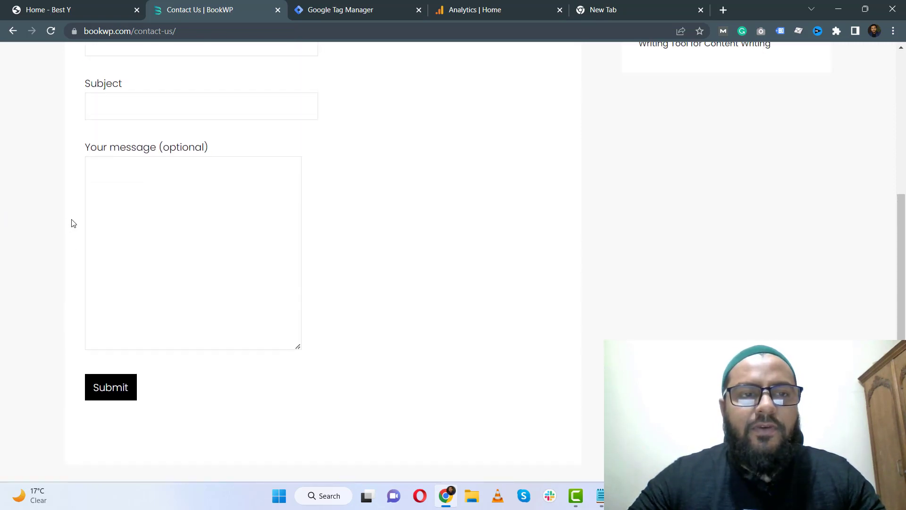
scroll(74, 223, up, 7)
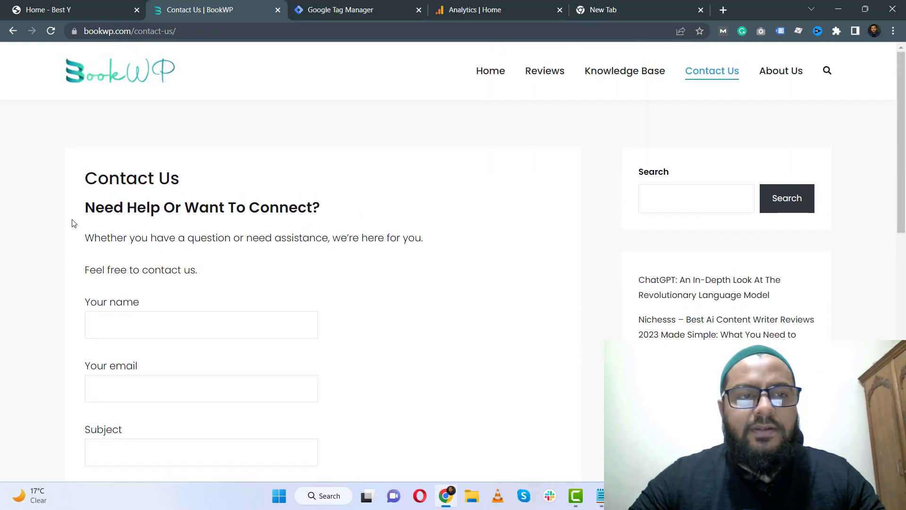
scroll(58, 199, down, 5)
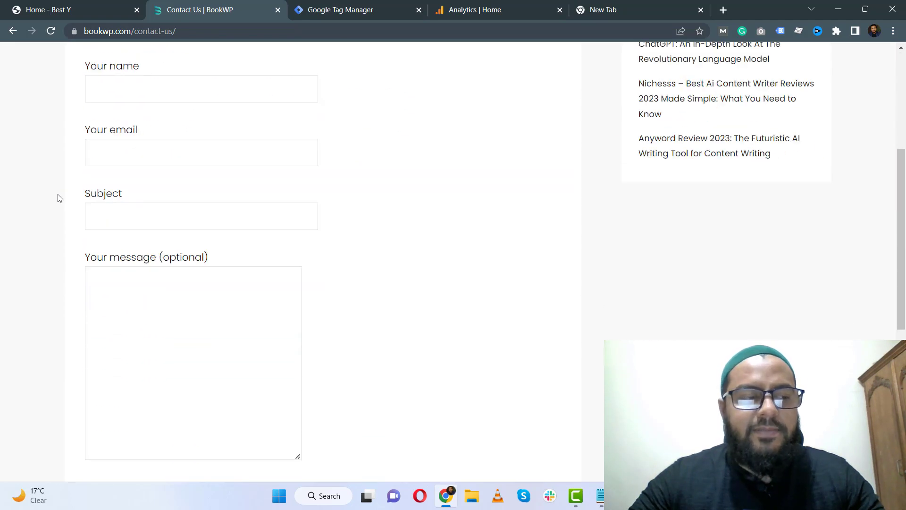
scroll(58, 198, down, 5)
scroll(58, 198, up, 5)
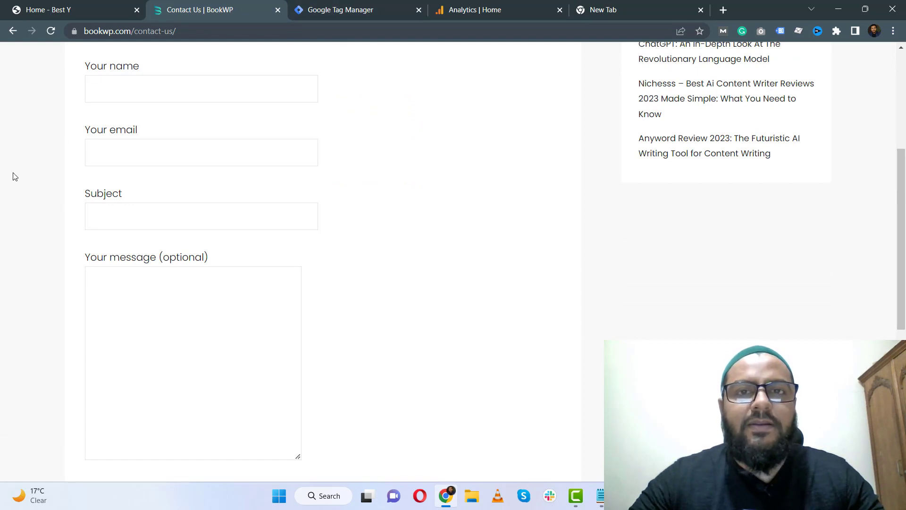
scroll(14, 175, up, 4)
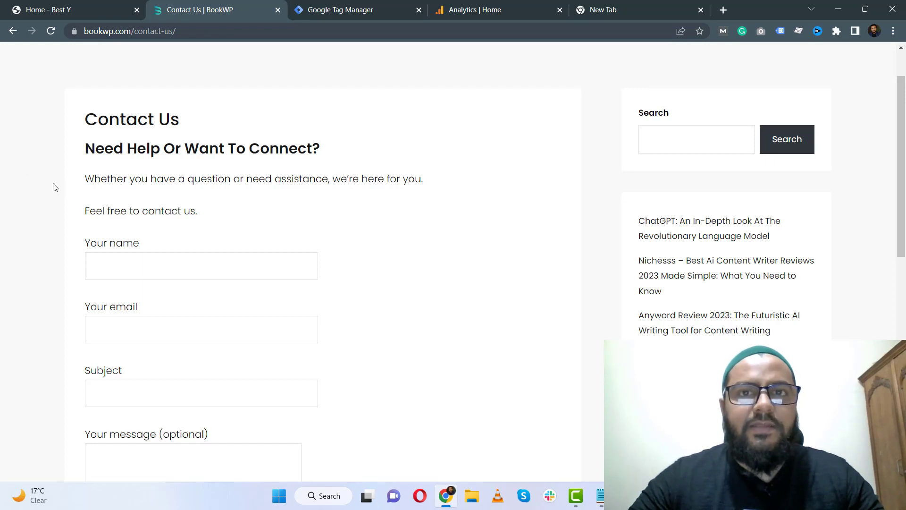
scroll(151, 174, up, 2)
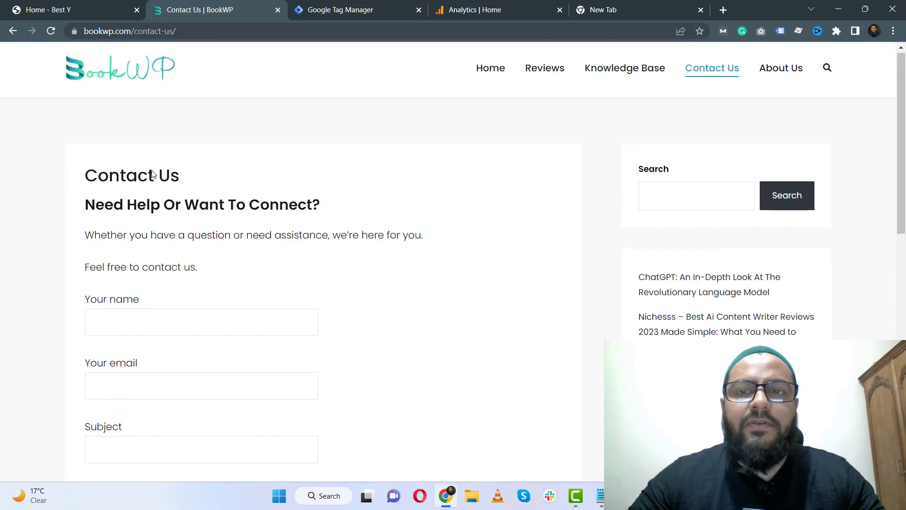
scroll(209, 180, down, 4)
scroll(171, 174, up, 5)
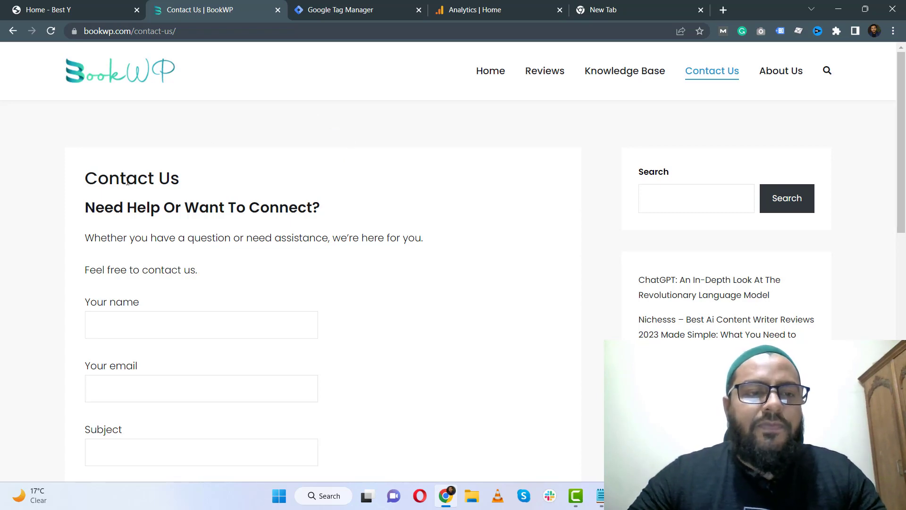
scroll(22, 158, down, 12)
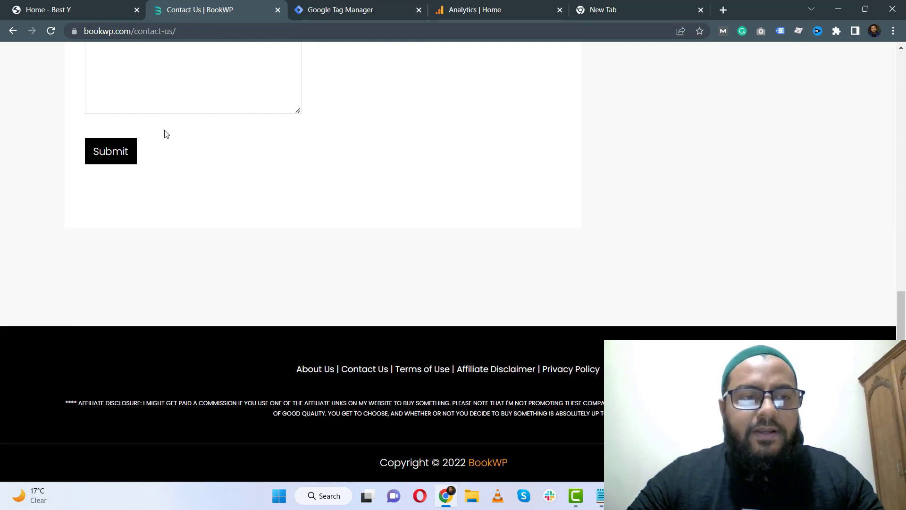
Inspect the contact form's Submit button in the browser developer tools.
right_click(132, 150)
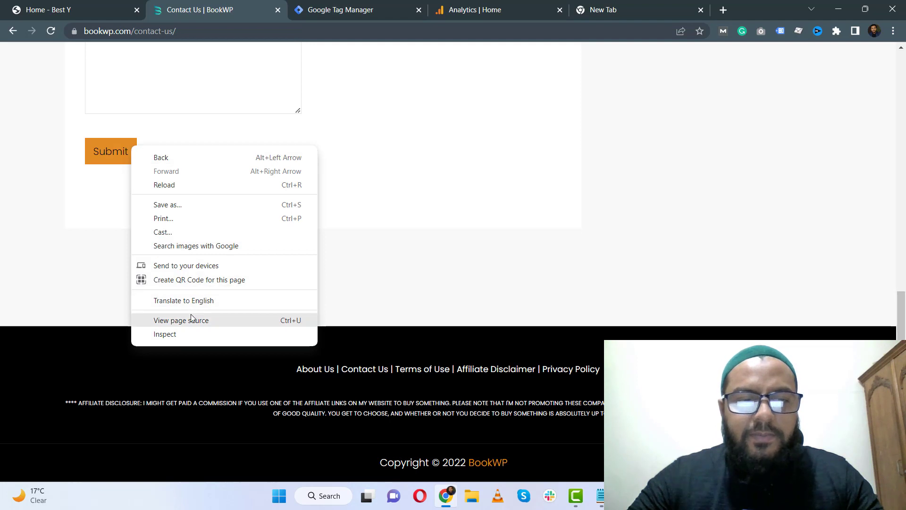
click(175, 335)
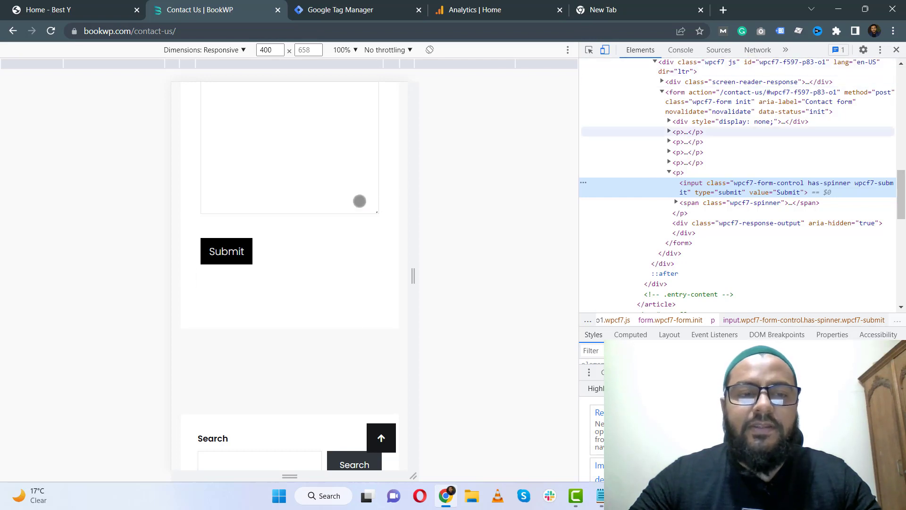
click(381, 4)
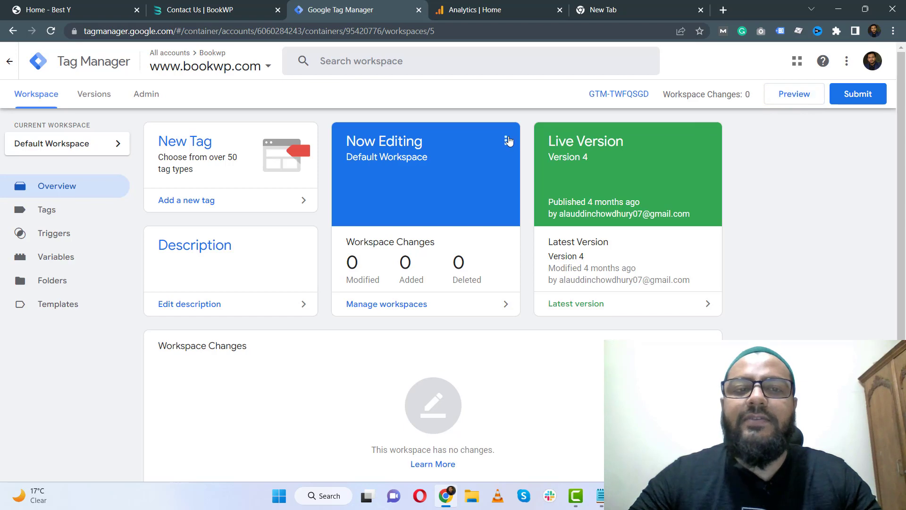
click(232, 7)
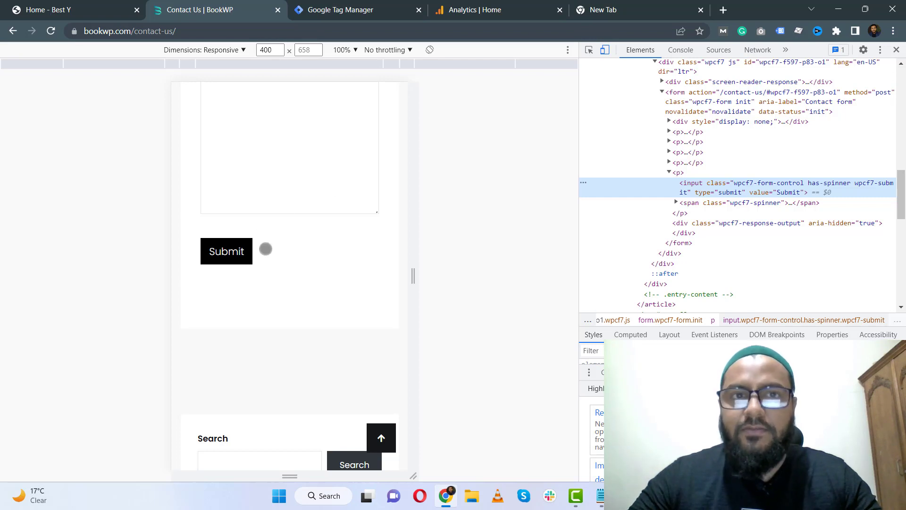
click(376, 5)
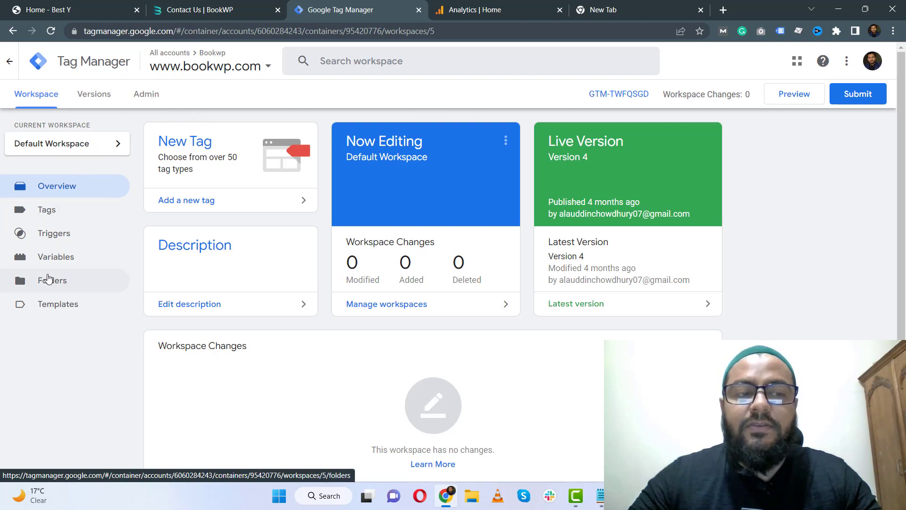
Open the container's Variables section and review the list of built-in variables.
click(51, 259)
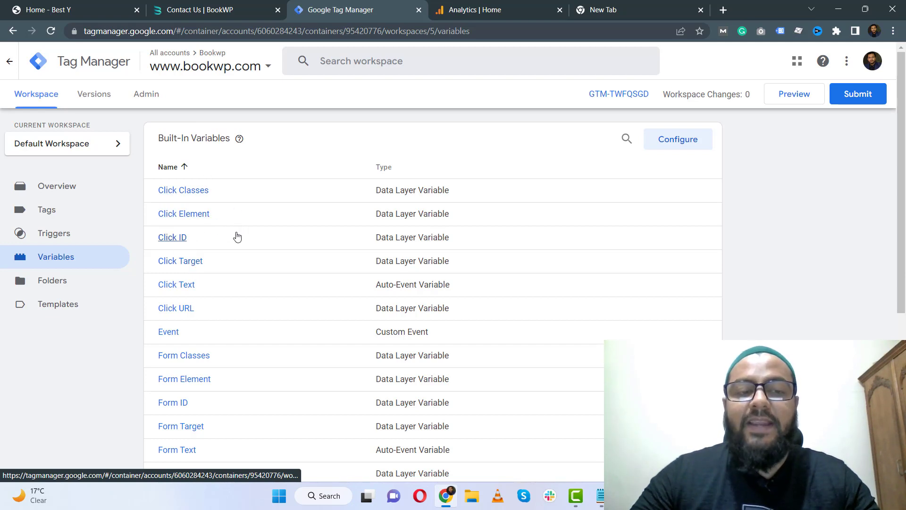
scroll(236, 237, down, 3)
scroll(237, 238, down, 1)
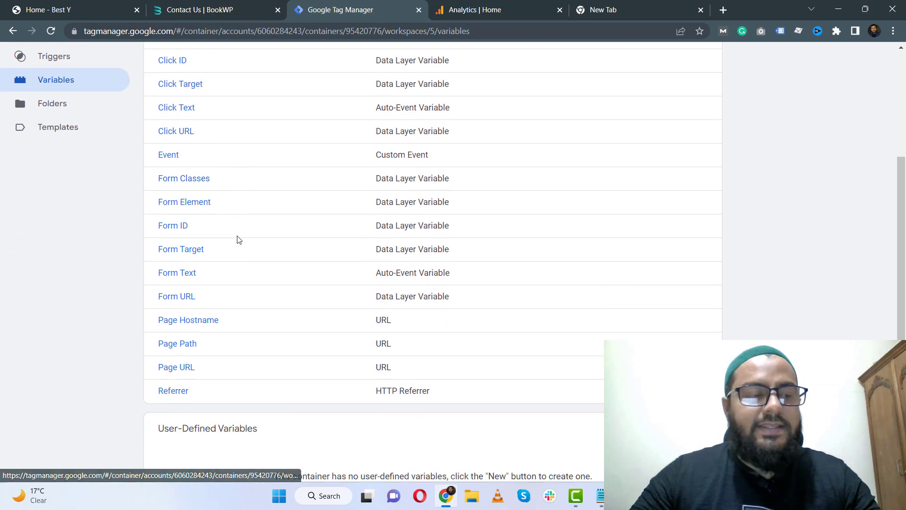
scroll(236, 233, up, 4)
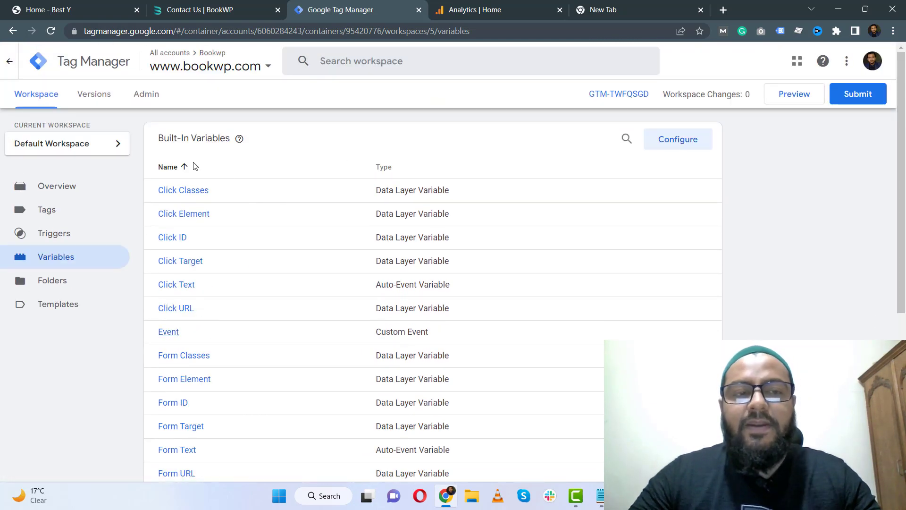
scroll(247, 192, down, 2)
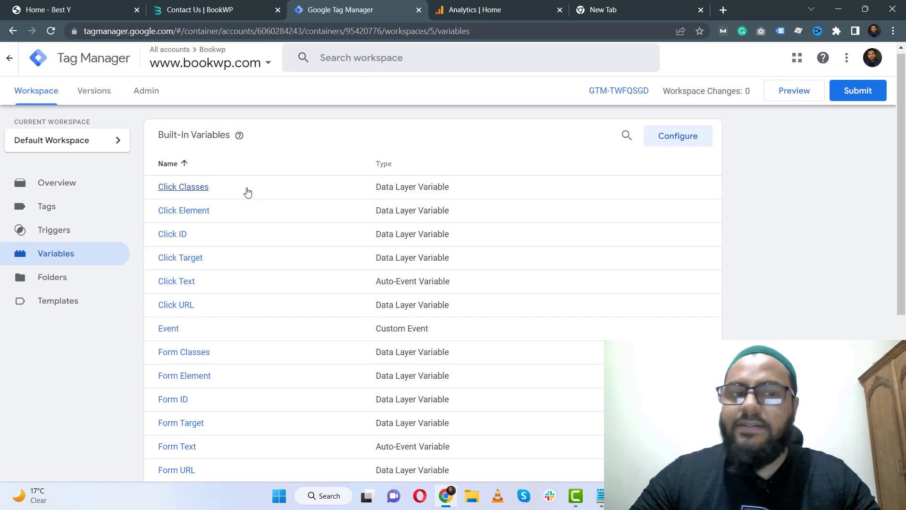
scroll(273, 230, up, 3)
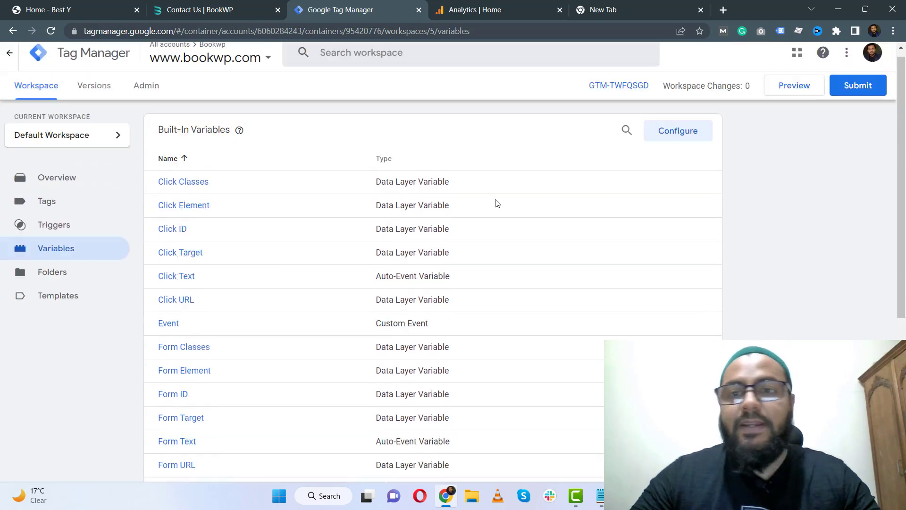
Open the built-in variables configuration, review the enabled click and form variables, and close it.
click(678, 139)
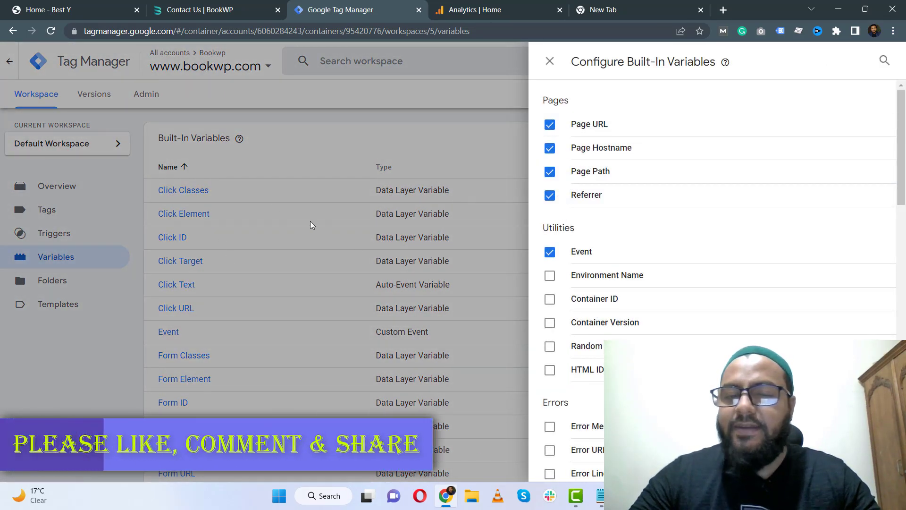
scroll(656, 224, down, 6)
scroll(654, 220, down, 3)
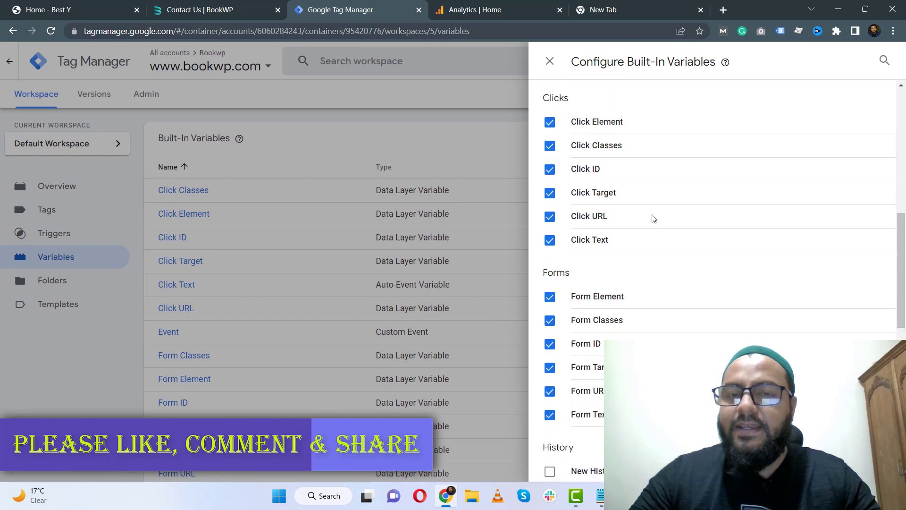
scroll(633, 217, up, 5)
scroll(613, 218, down, 3)
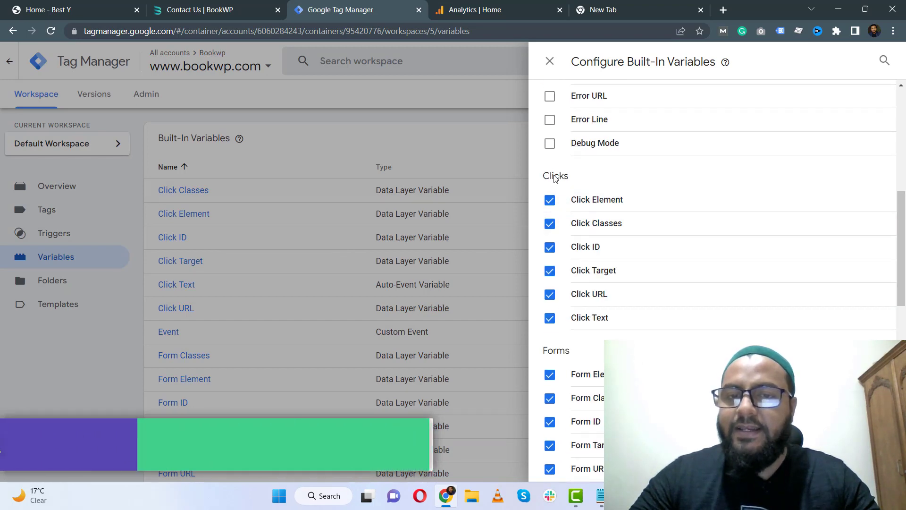
scroll(558, 195, down, 5)
scroll(561, 189, up, 4)
scroll(561, 199, up, 6)
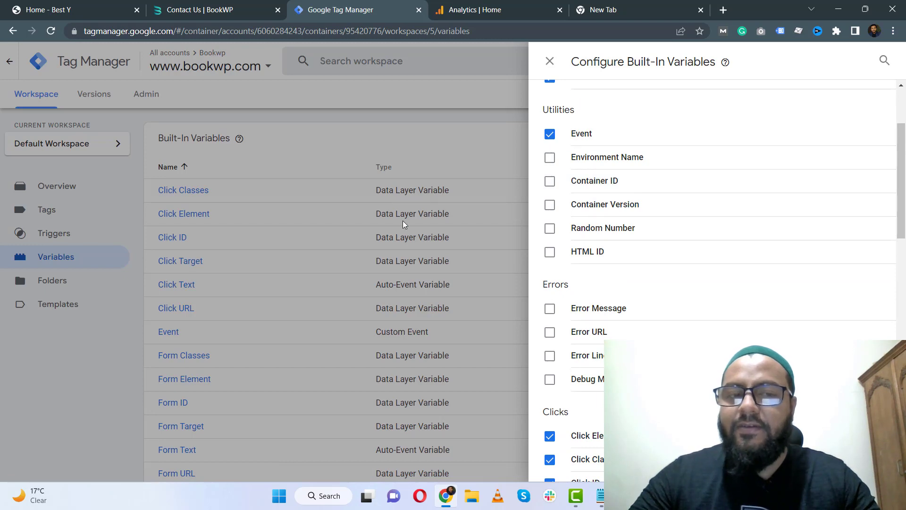
scroll(633, 259, down, 4)
scroll(658, 202, up, 1)
scroll(659, 202, up, 6)
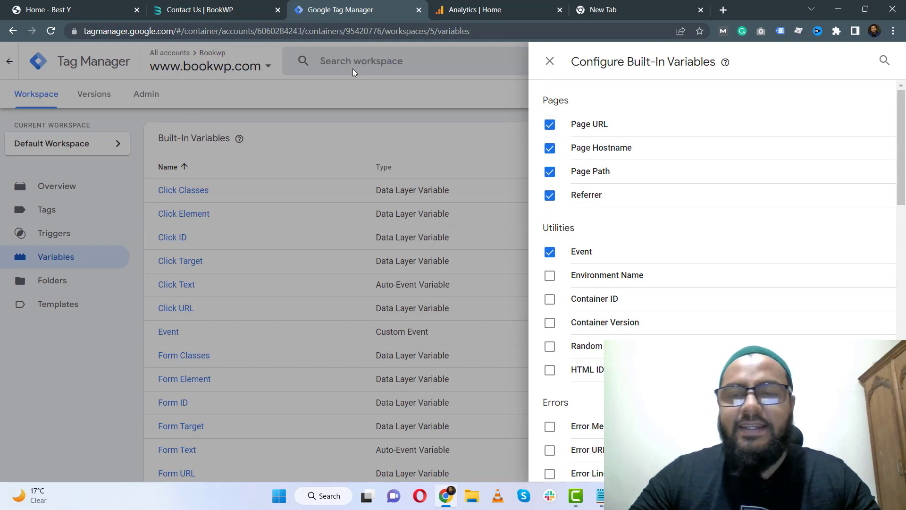
click(549, 61)
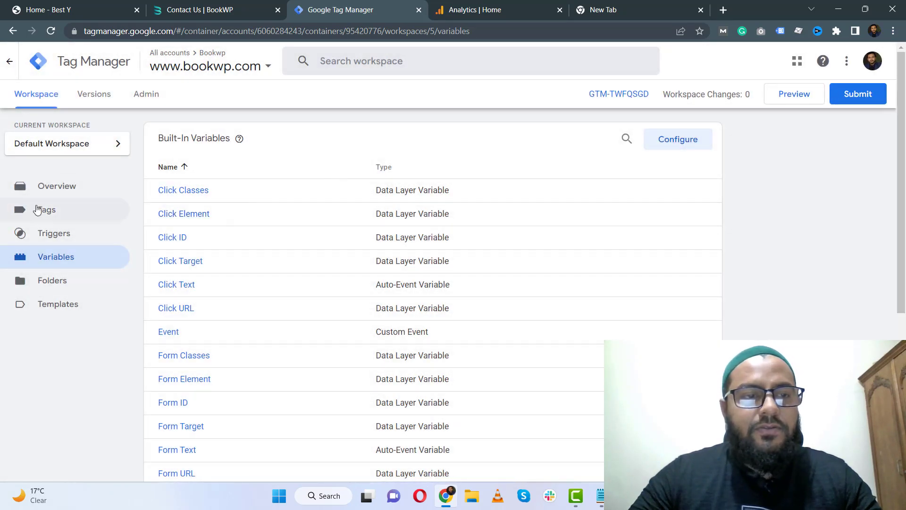
Launch Preview mode and connect Tag Assistant to the copied contact page URL bookwp.com/contact-us/.
scroll(217, 270, down, 1)
scroll(217, 271, down, 4)
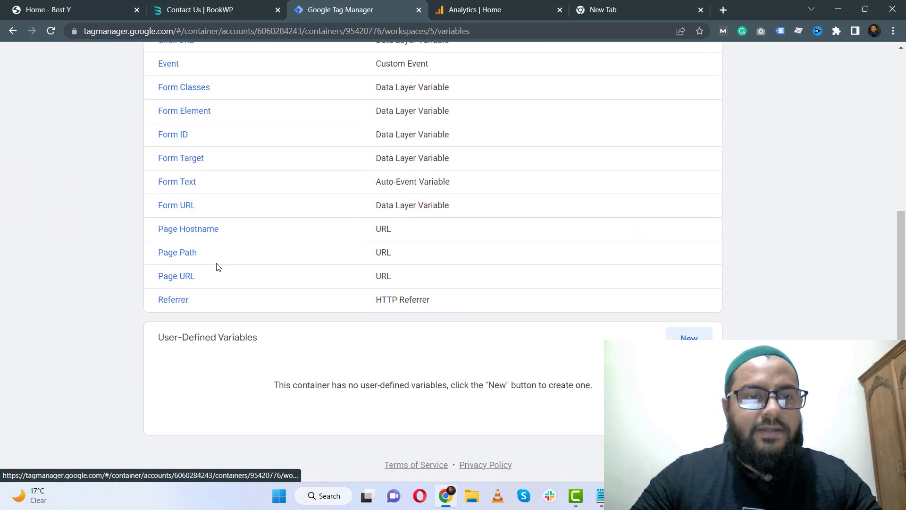
scroll(217, 265, up, 5)
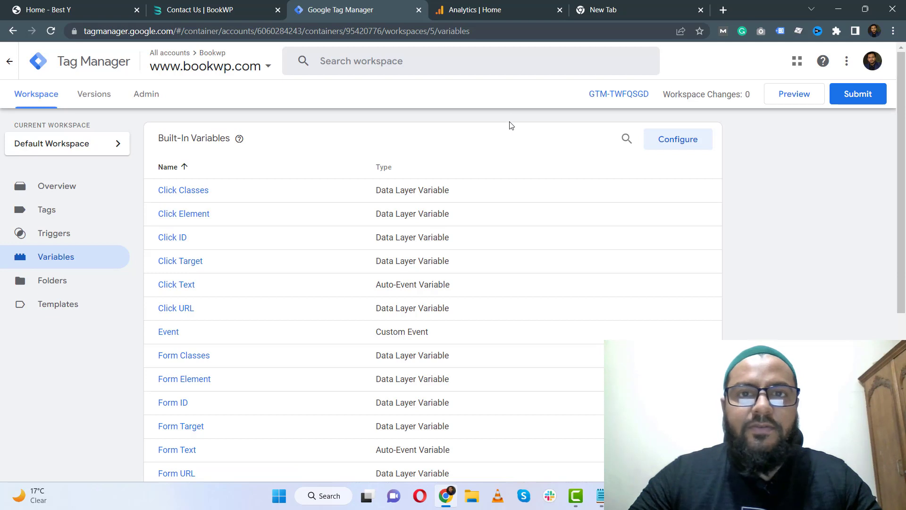
click(787, 100)
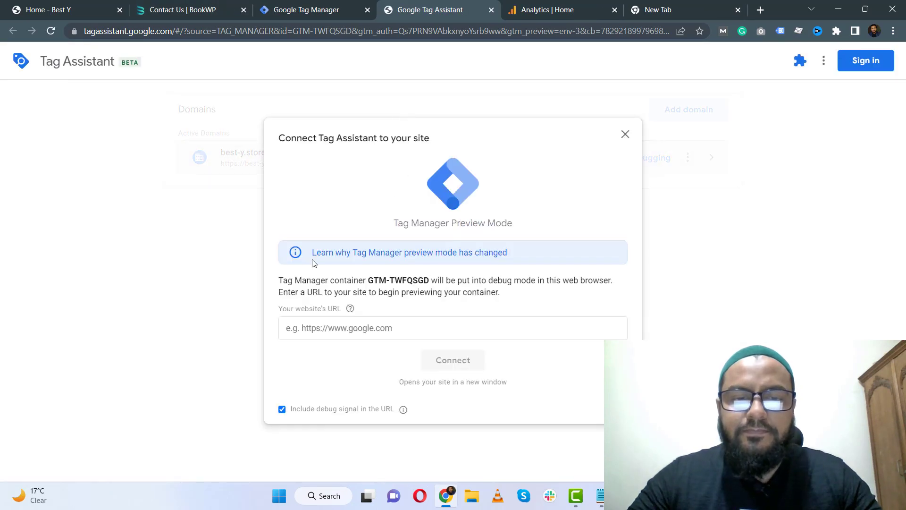
click(198, 6)
click(229, 28)
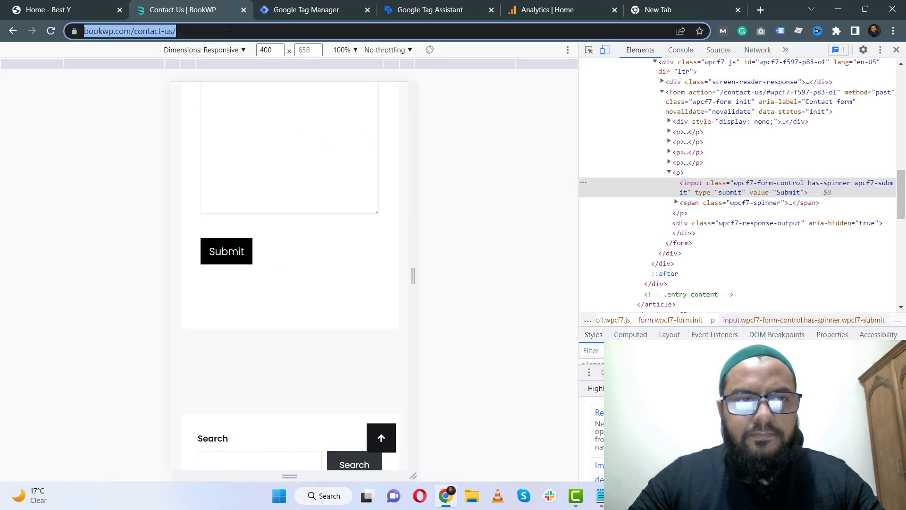
key(ctrl+c)
click(428, 10)
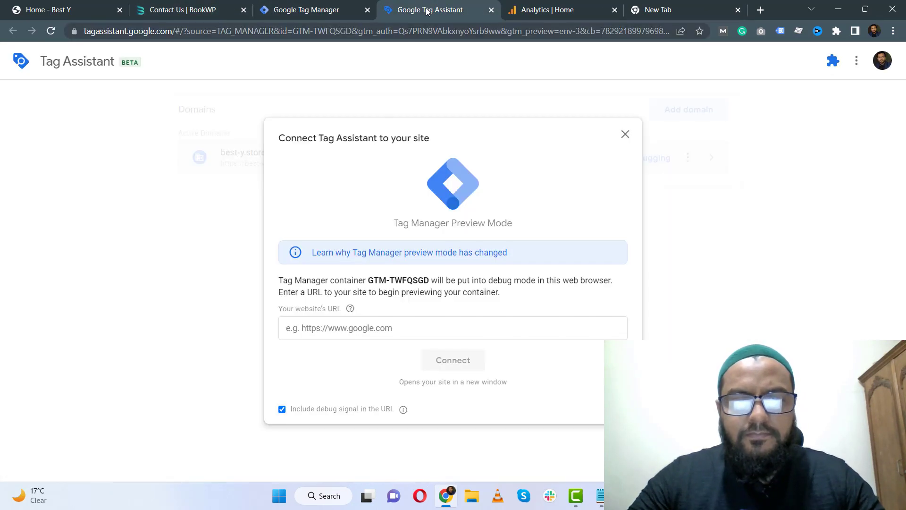
click(349, 328)
key(ctrl+v)
click(466, 358)
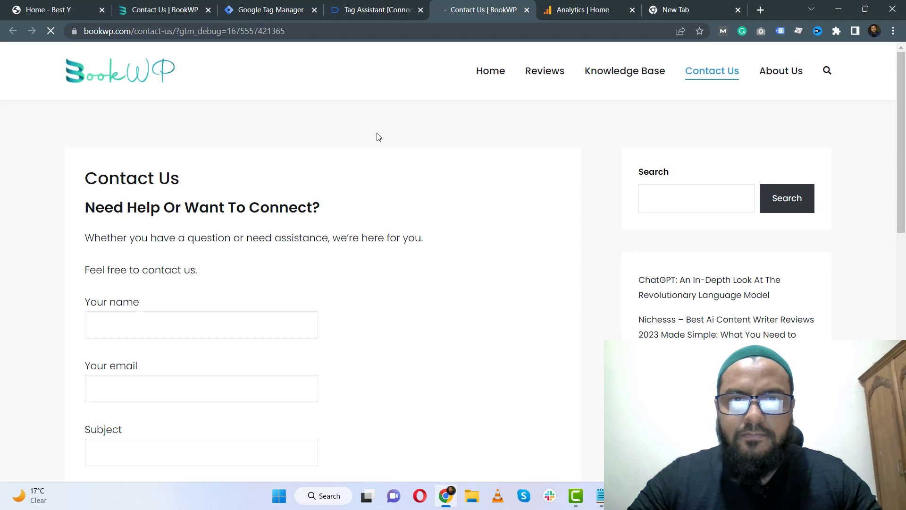
Submit the contact form on the debug-enabled contact page to trigger a test event.
scroll(60, 156, down, 1)
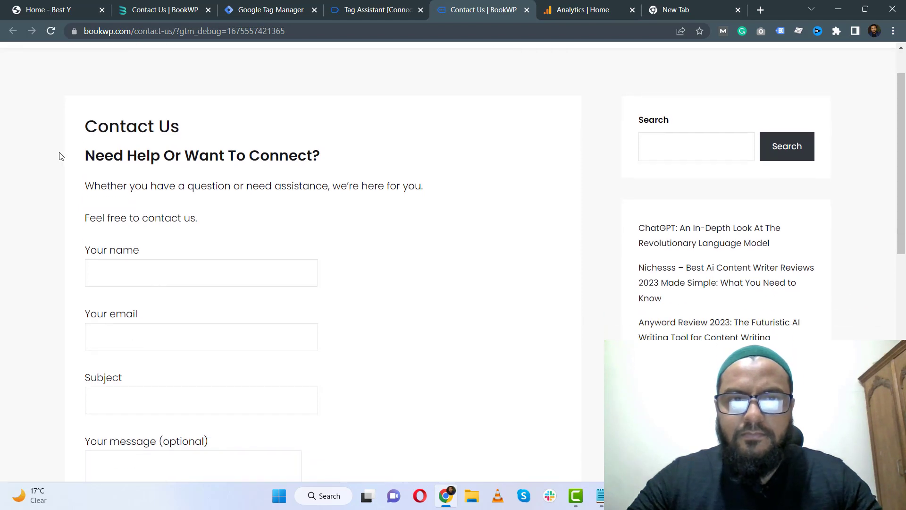
click(390, 10)
click(445, 267)
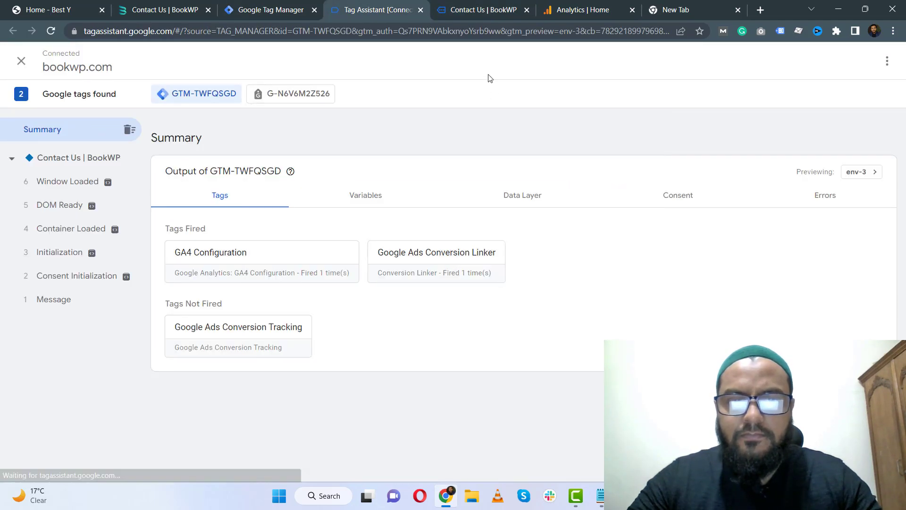
click(474, 8)
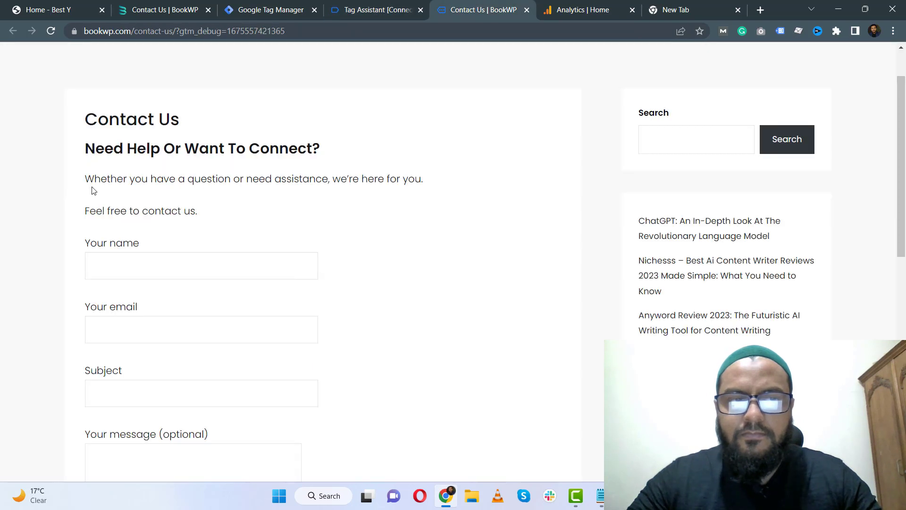
scroll(92, 188, down, 8)
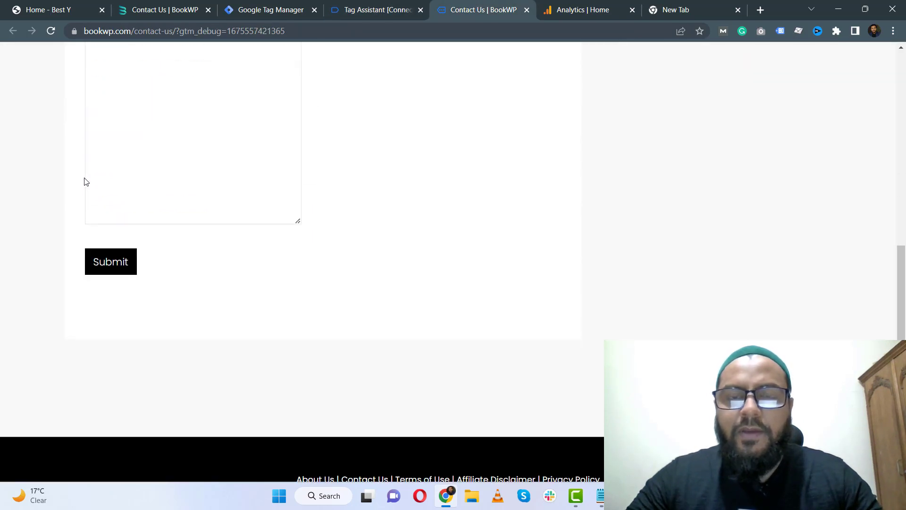
scroll(95, 180, down, 2)
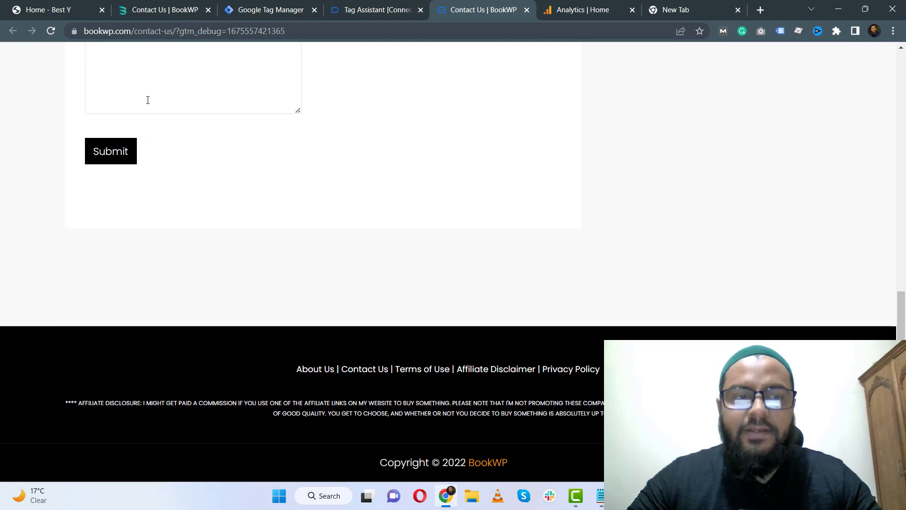
click(122, 156)
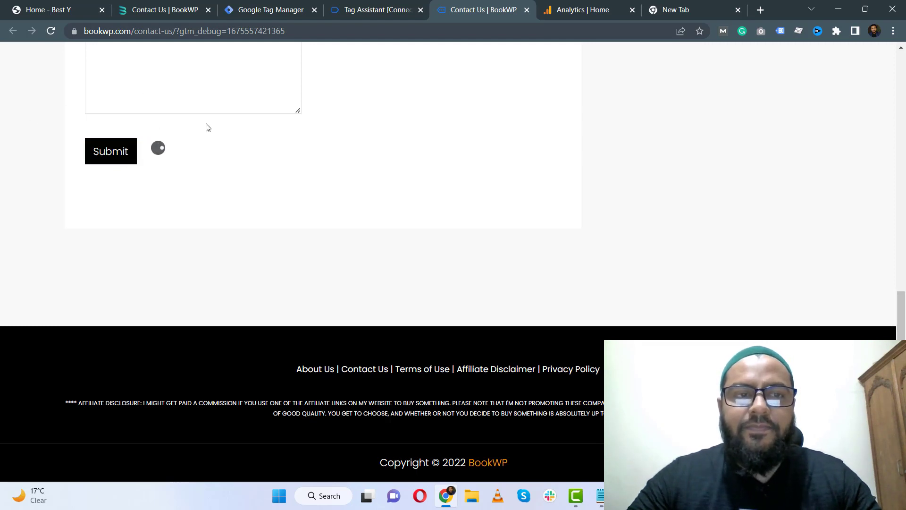
Open the Click event in Tag Assistant and switch to its Variables view.
click(371, 5)
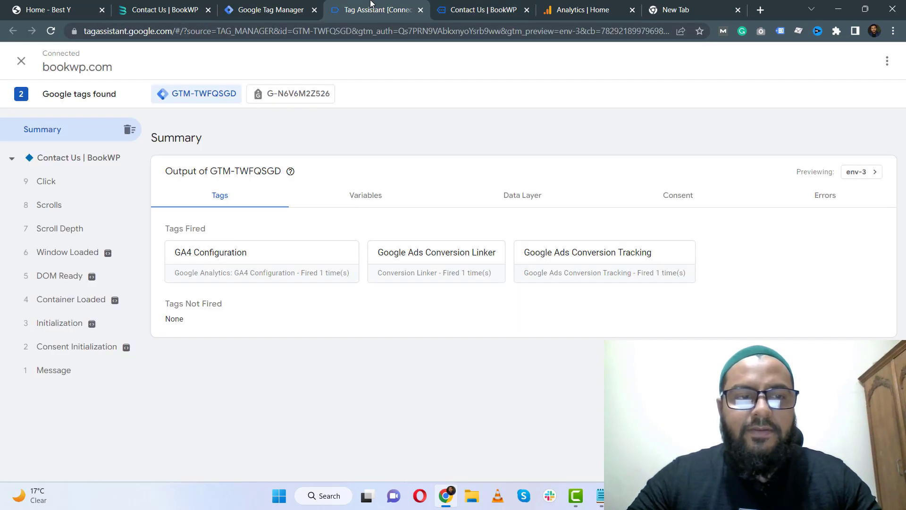
click(57, 189)
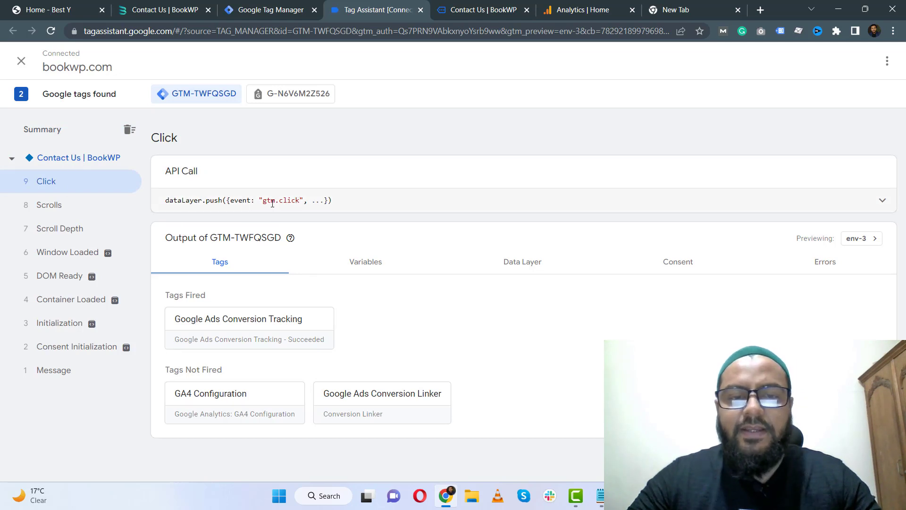
click(373, 264)
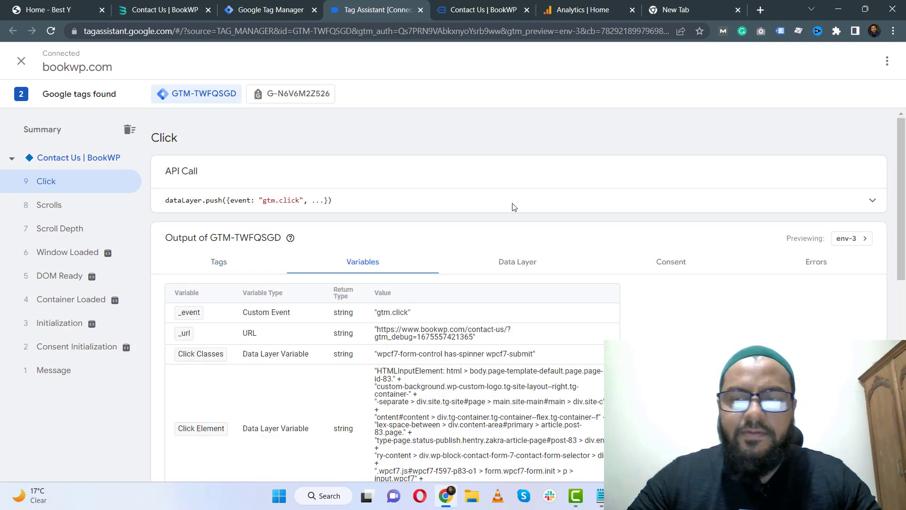
Examine the Click event's click and form variable values, highlighting the Click Classes and Form Classes values.
scroll(901, 199, down, 3)
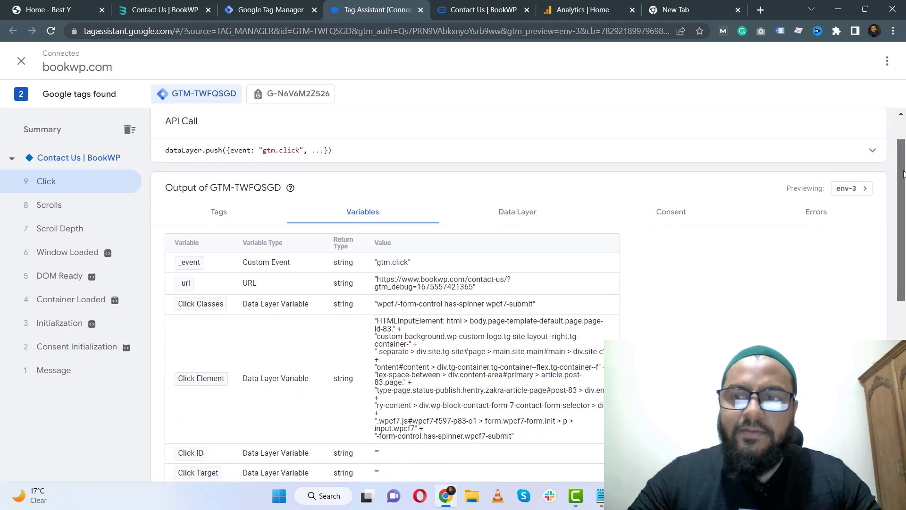
scroll(284, 174, down, 1)
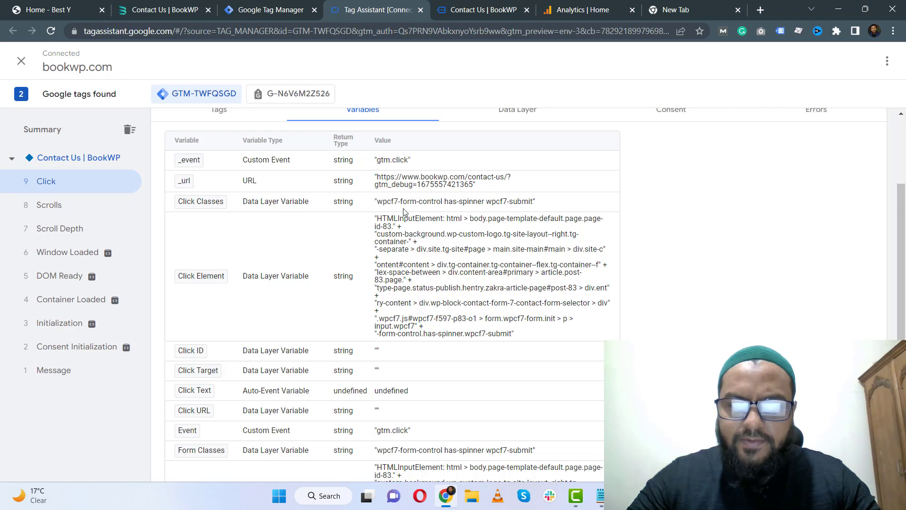
scroll(404, 211, down, 1)
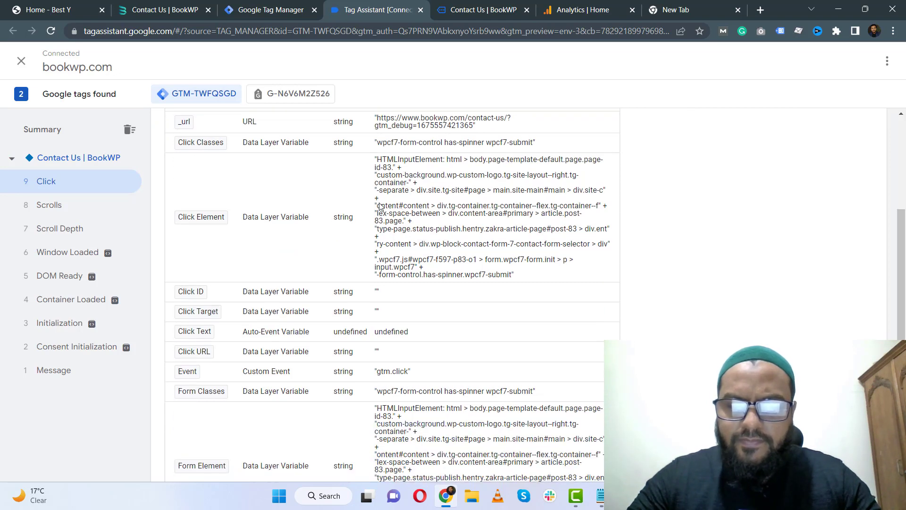
scroll(381, 207, down, 1)
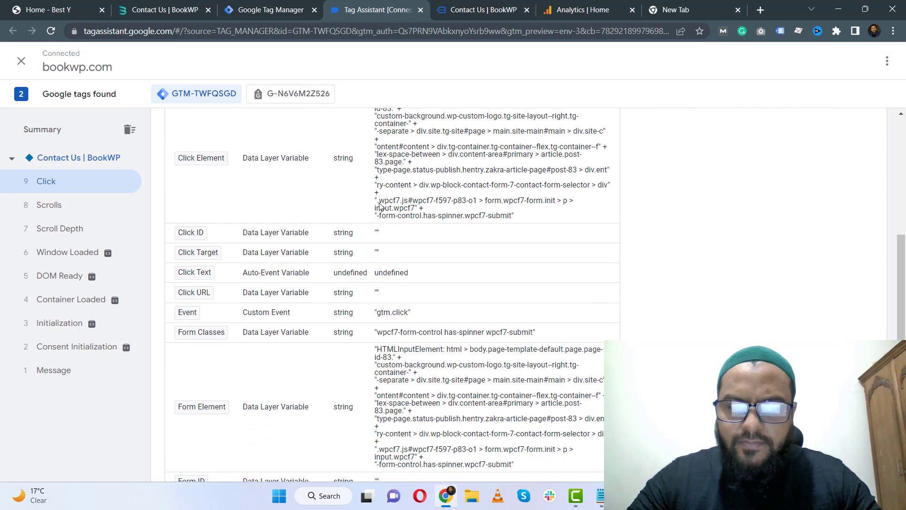
scroll(381, 206, down, 1)
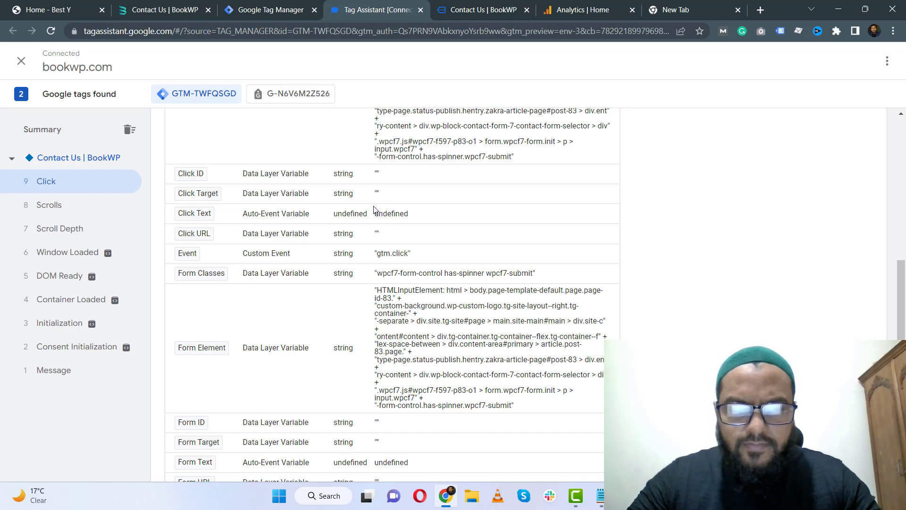
scroll(374, 209, down, 1)
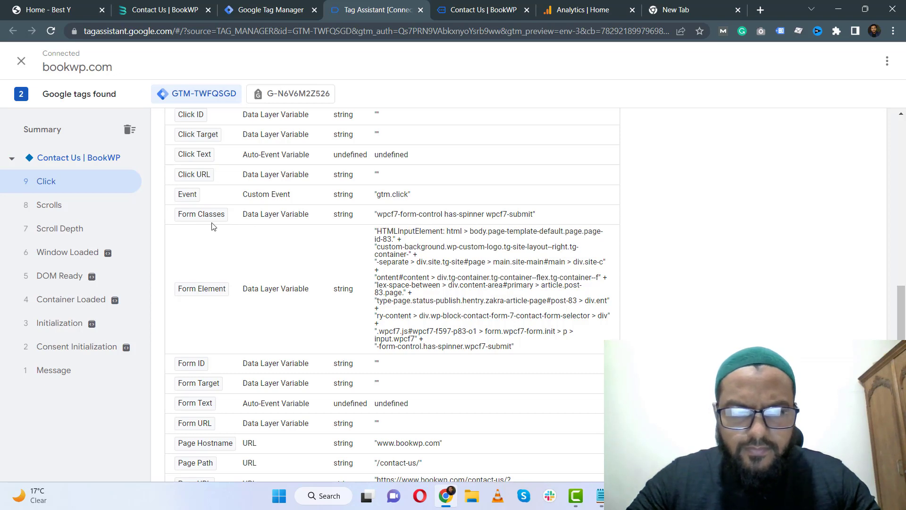
scroll(213, 227, down, 1)
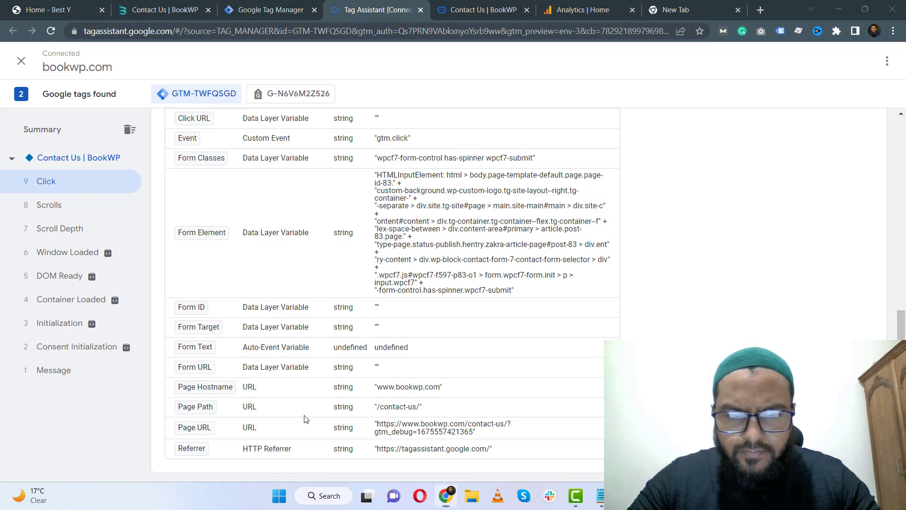
scroll(313, 473, up, 6)
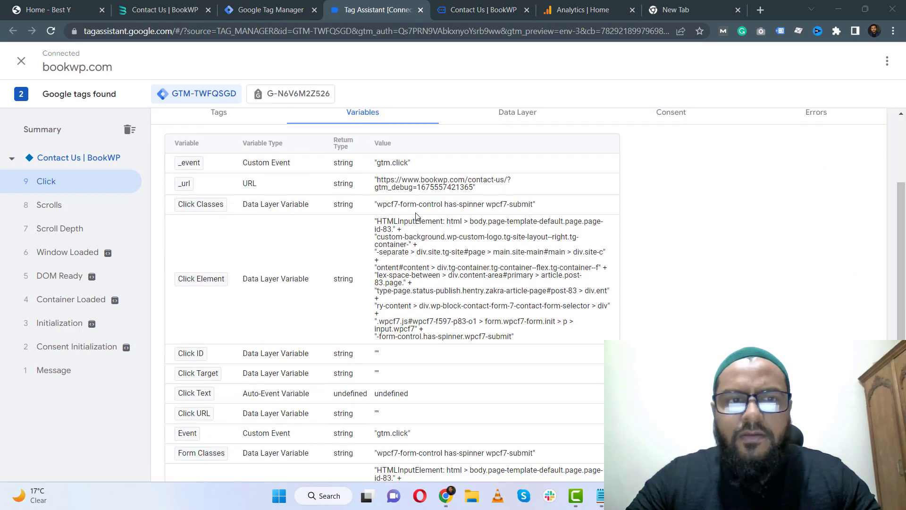
scroll(311, 198, down, 1)
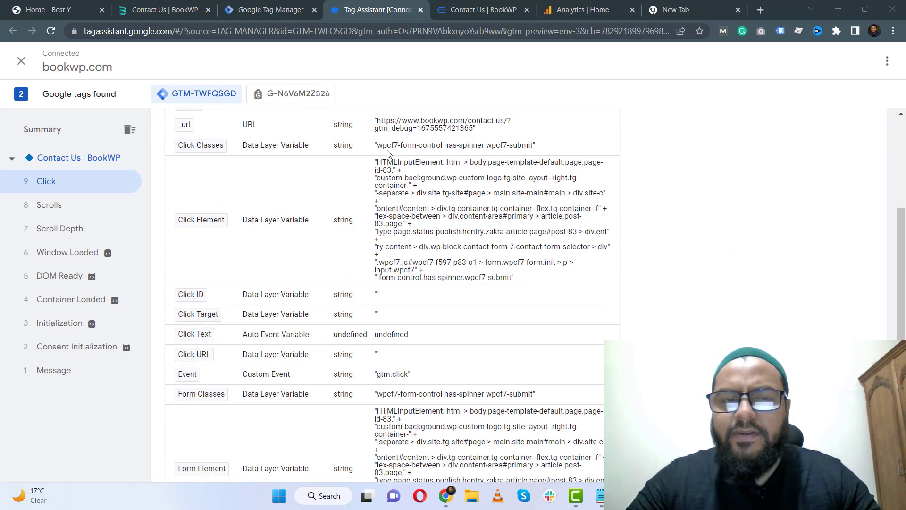
scroll(392, 155, up, 4)
scroll(383, 208, down, 1)
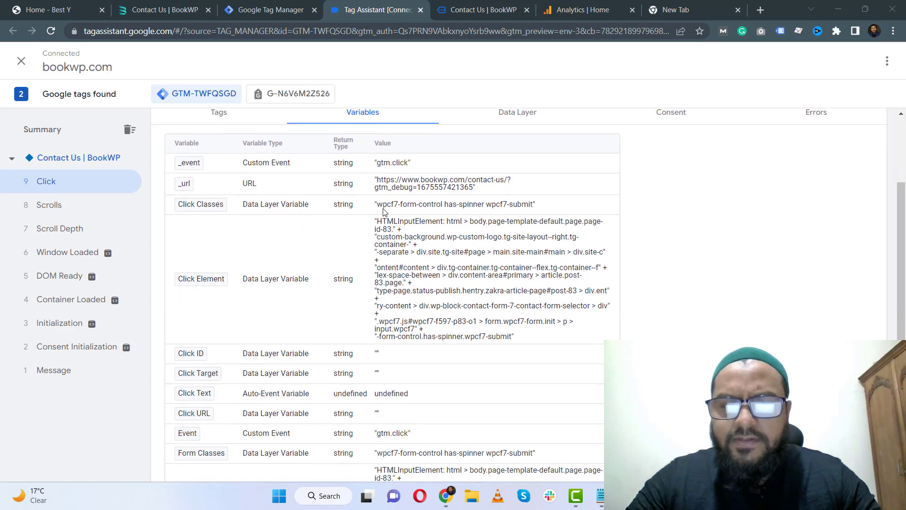
drag(376, 205, 544, 200)
scroll(289, 208, down, 3)
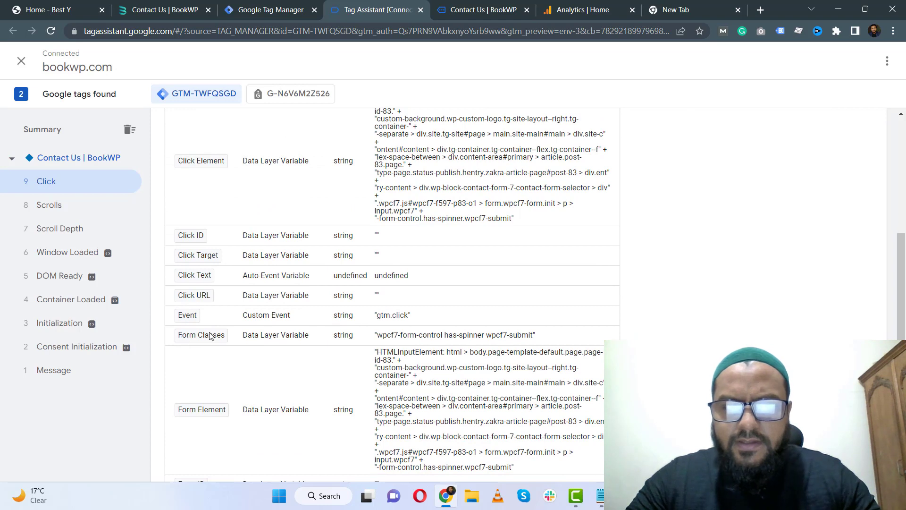
mouse_move(382, 336)
mouse_down()
mouse_move(542, 335)
mouse_move(389, 330)
mouse_up()
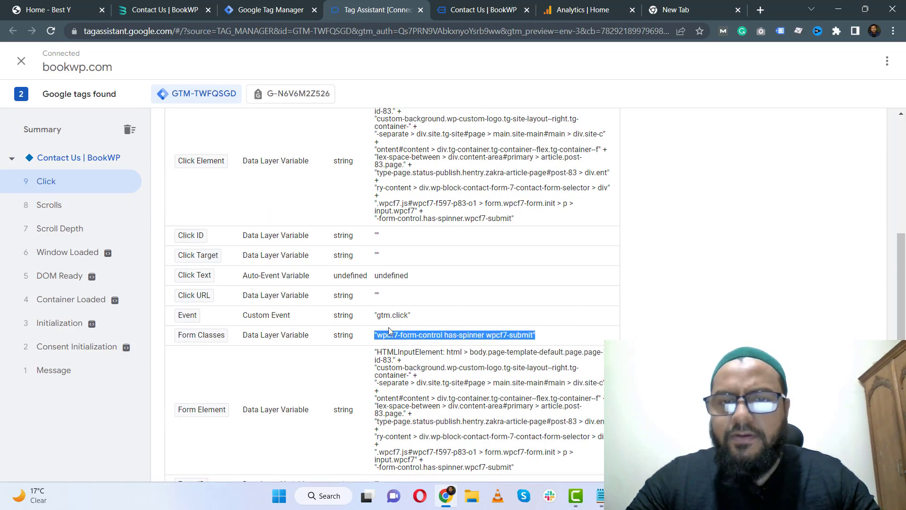
scroll(200, 234, up, 3)
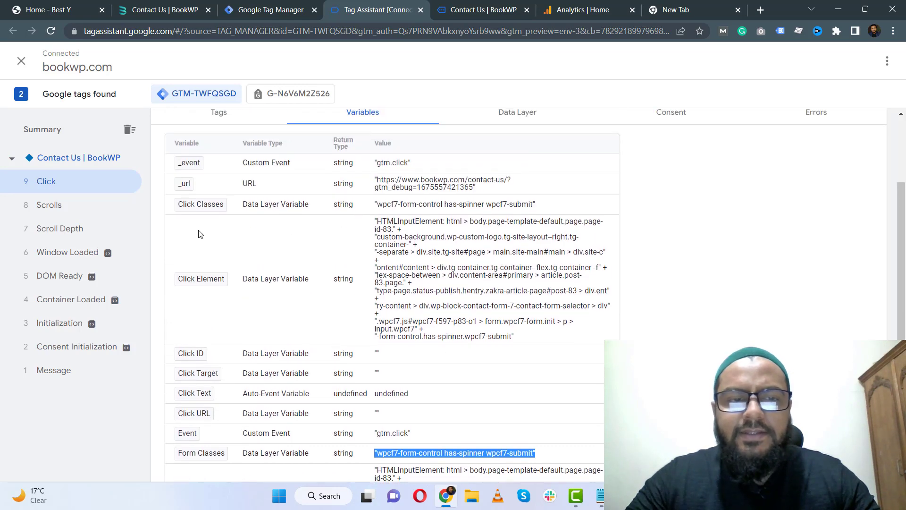
scroll(313, 242, down, 6)
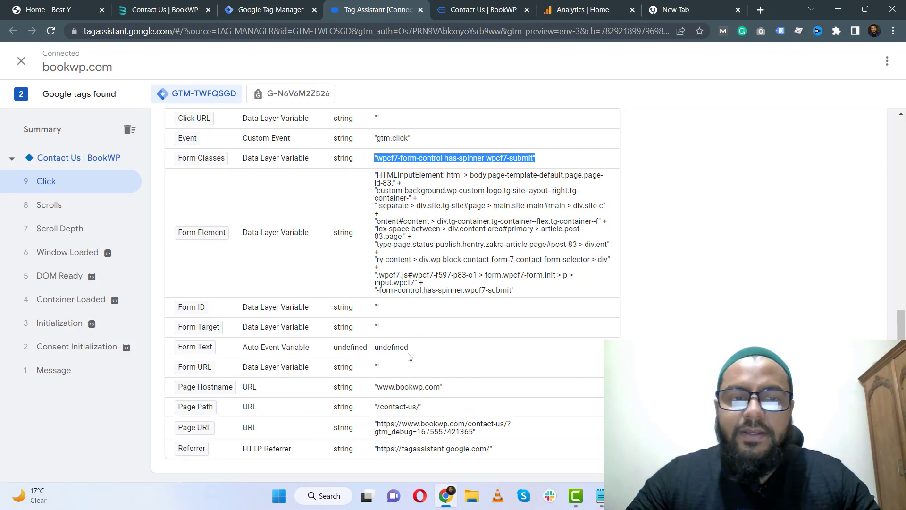
scroll(410, 350, up, 4)
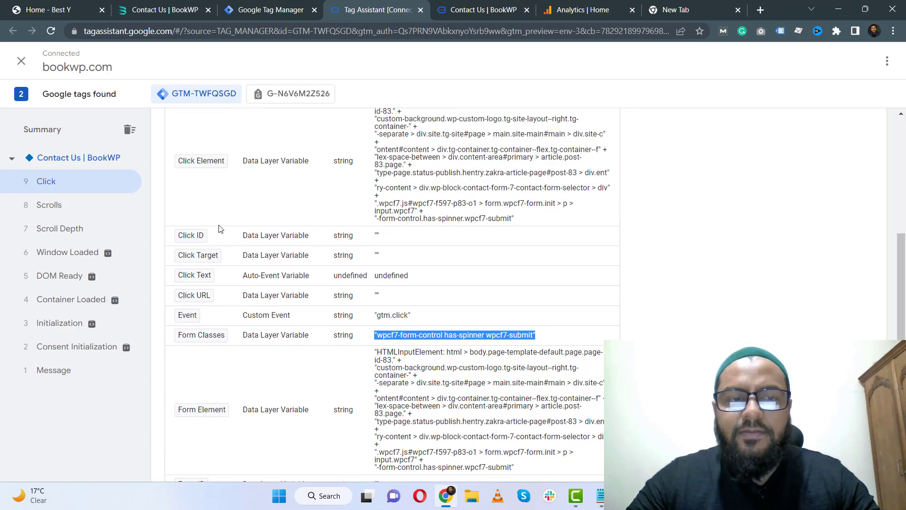
scroll(219, 229, up, 3)
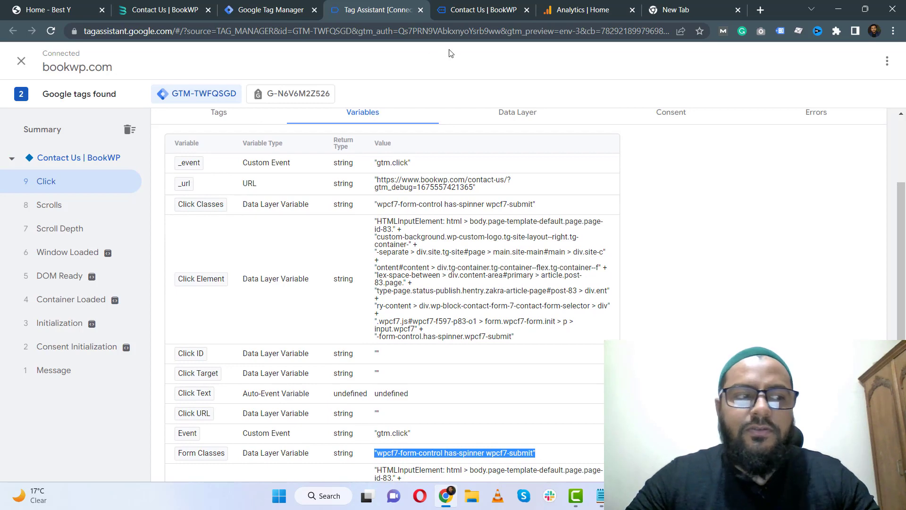
Return to Tag Manager and create a new tag named "Contact Us | Button Click".
click(303, 6)
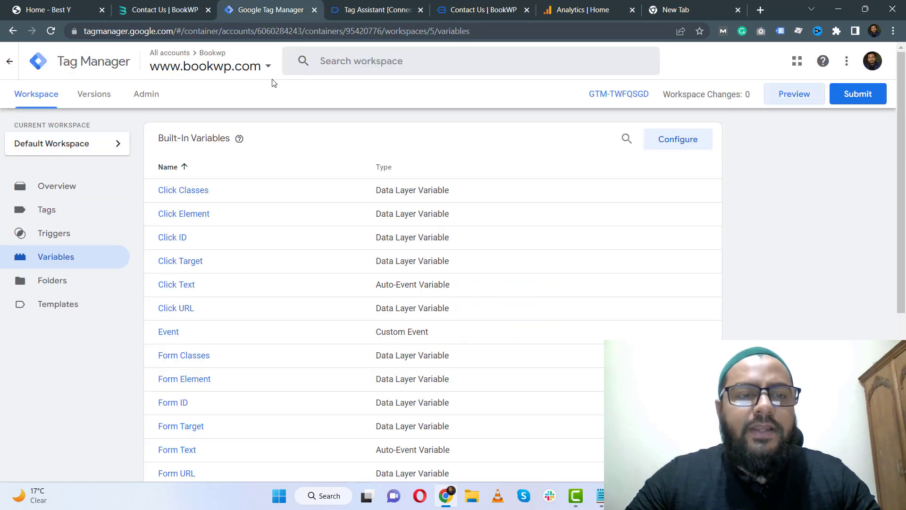
click(54, 216)
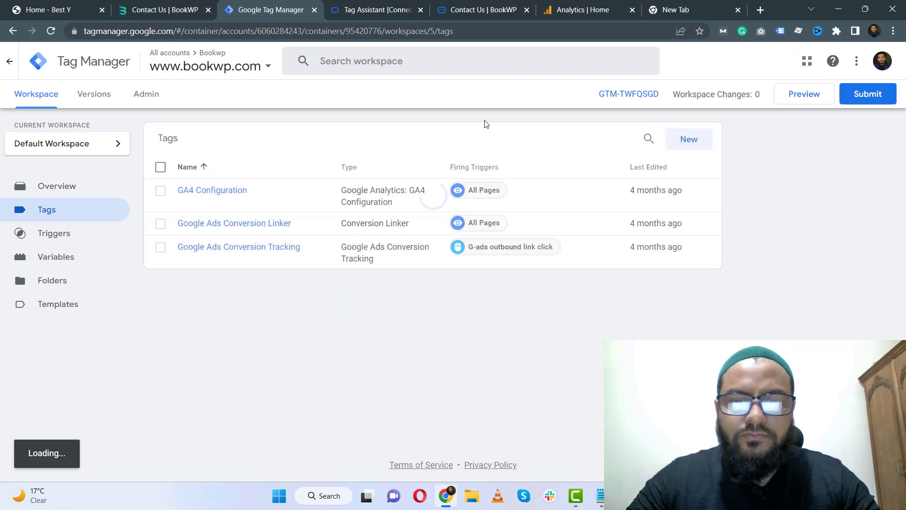
click(702, 141)
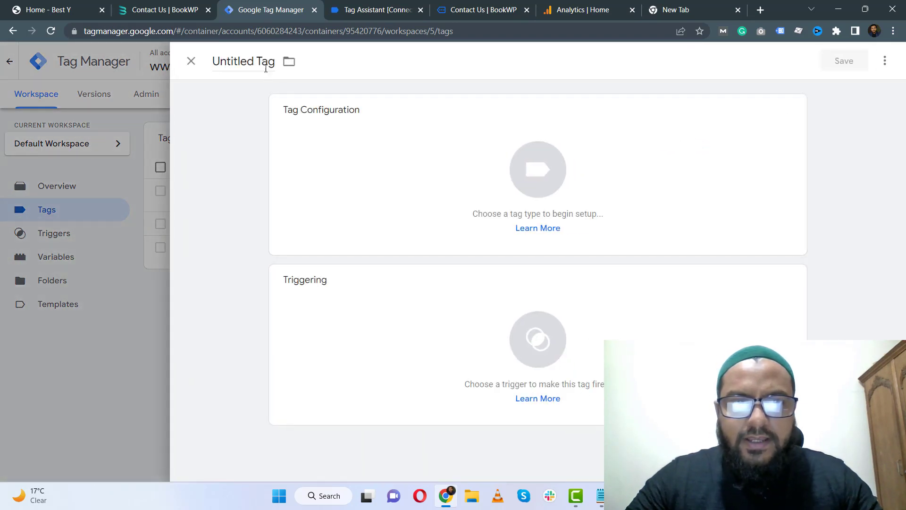
click(266, 64)
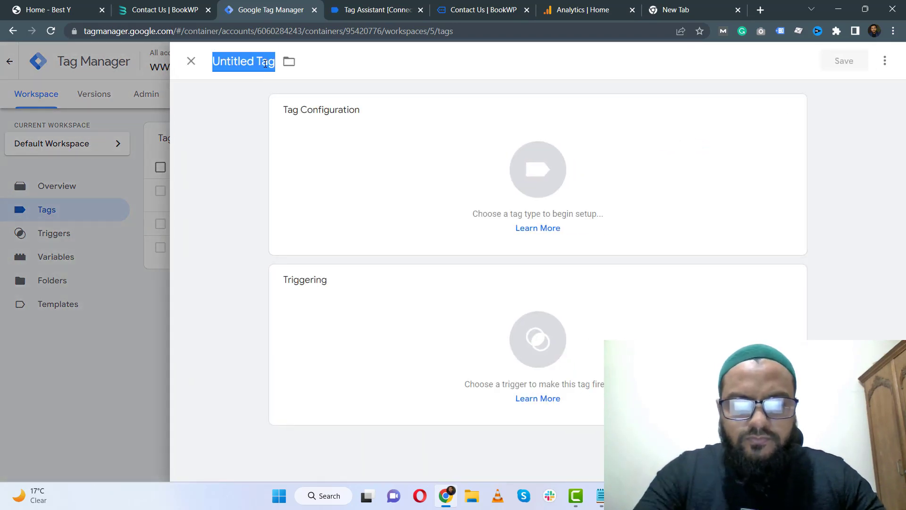
text(Conta)
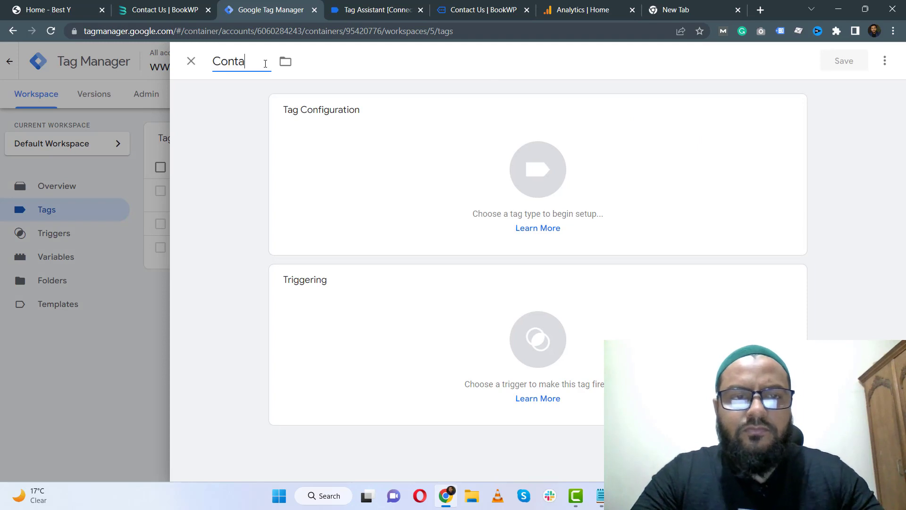
text(ct Us|Button Click)
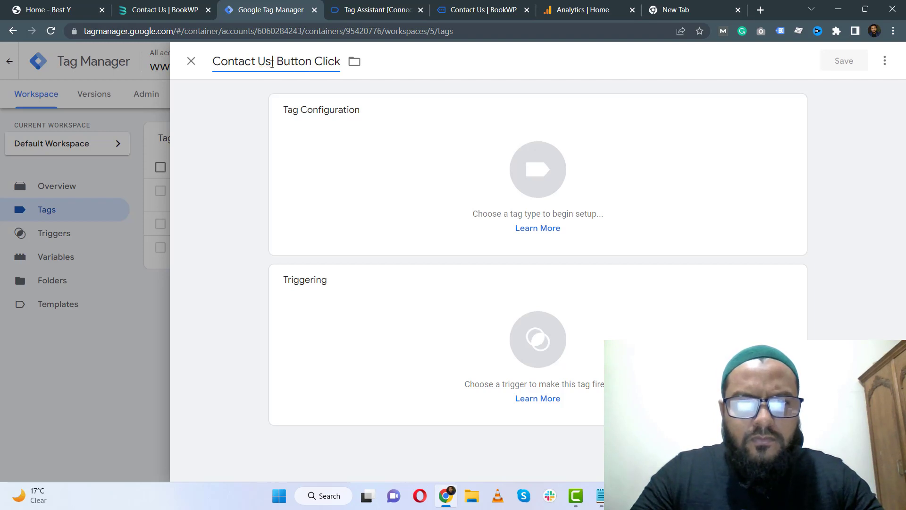
click(368, 87)
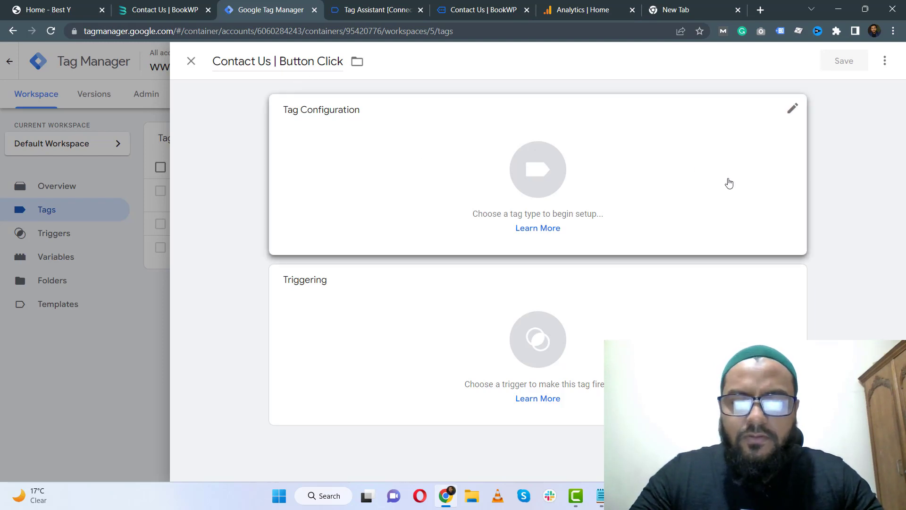
Set the tag type to Google Analytics: GA4 Event and choose GA4 Configuration as its configuration tag.
click(631, 184)
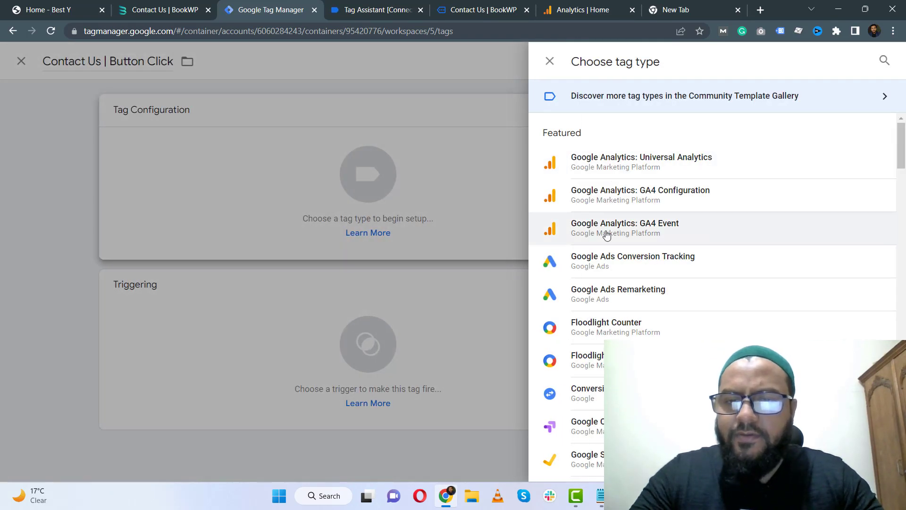
click(663, 235)
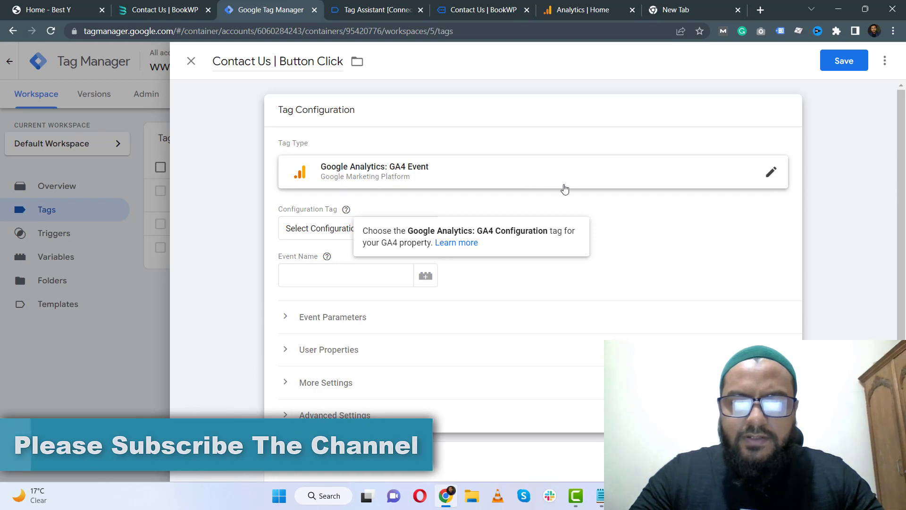
click(636, 209)
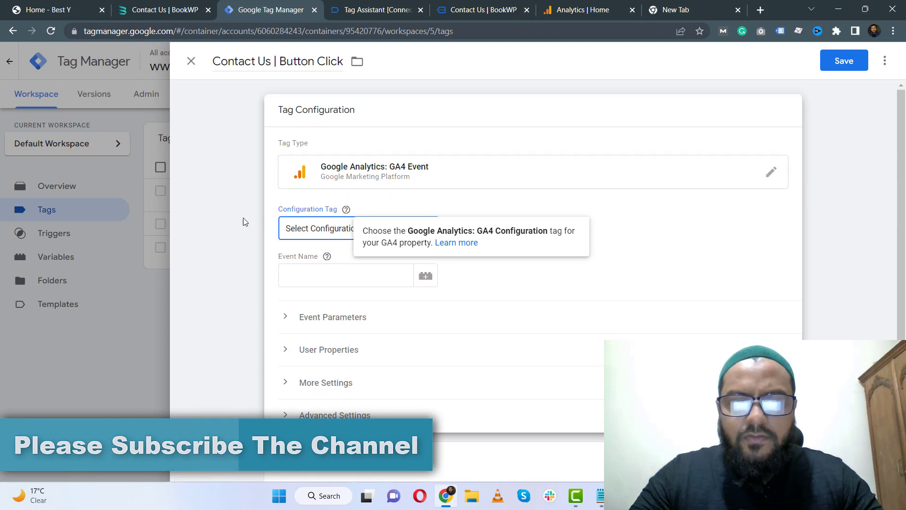
click(430, 230)
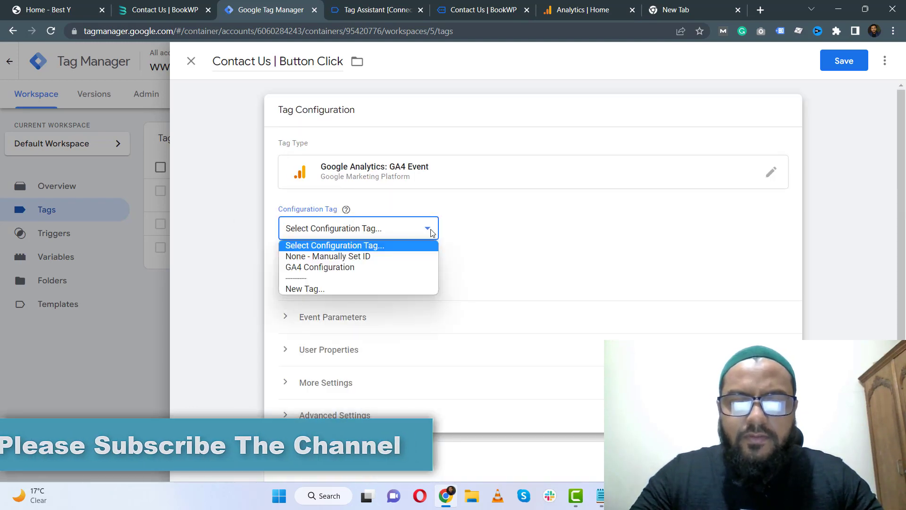
click(333, 269)
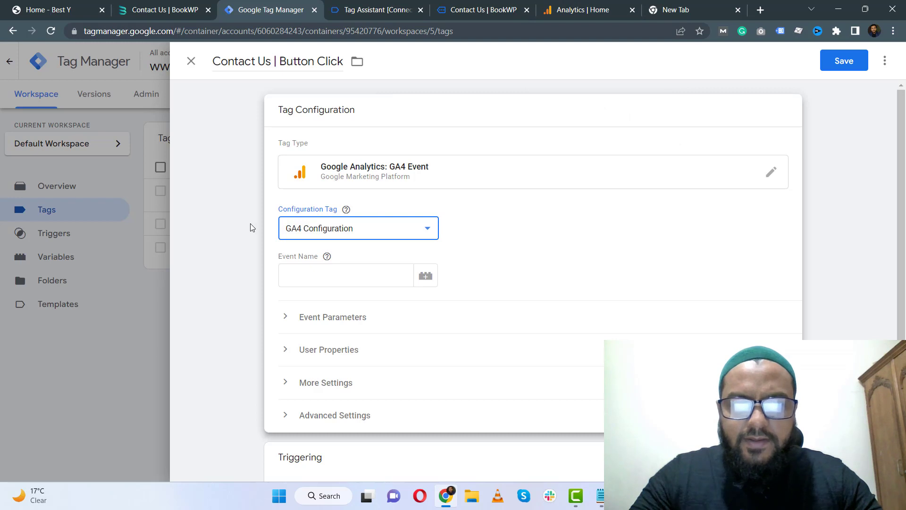
Enter "Contact us button click" as the tag's event name.
scroll(332, 246, down, 1)
click(346, 219)
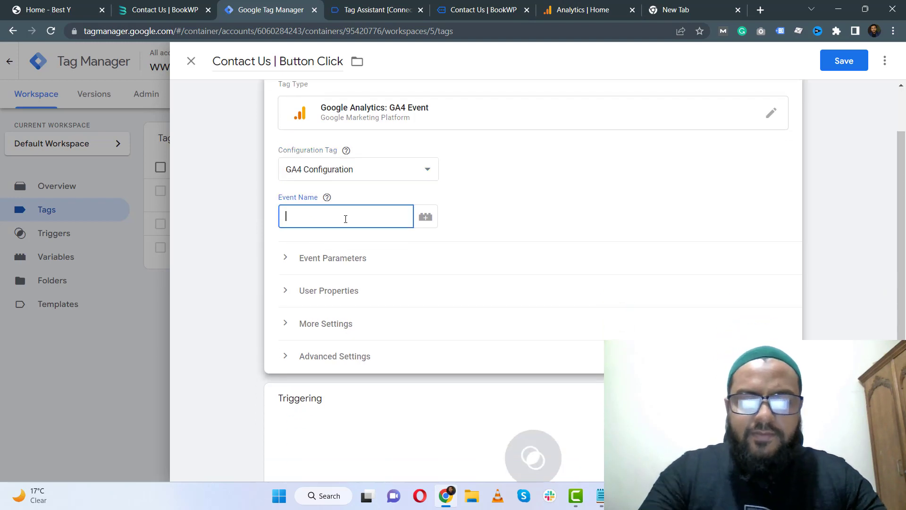
text(C)
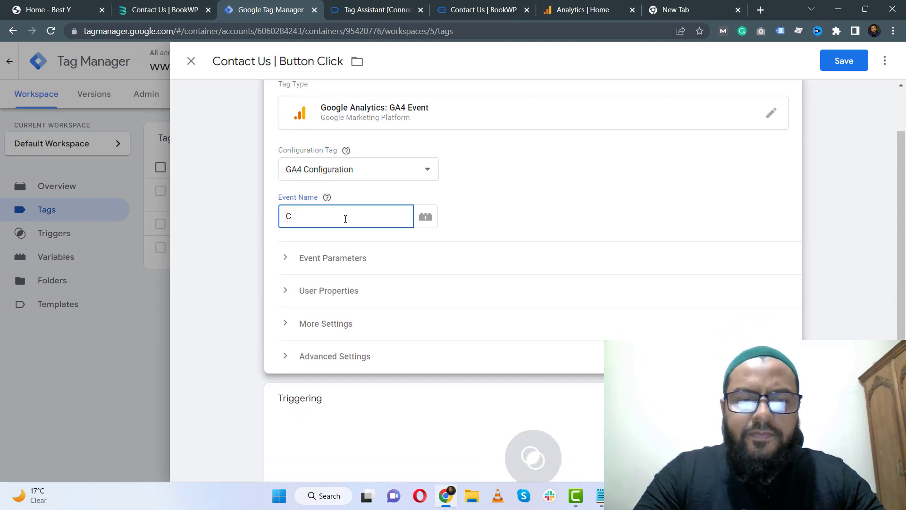
text(ontact us button click)
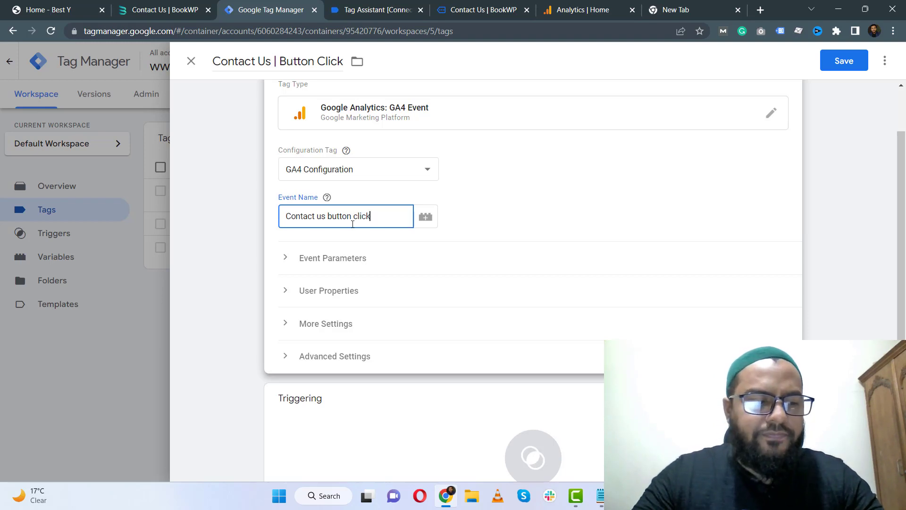
Expand and review the tag's Event Parameters, More Settings and Advanced Settings, including the tag firing options.
scroll(359, 220, down, 2)
click(350, 200)
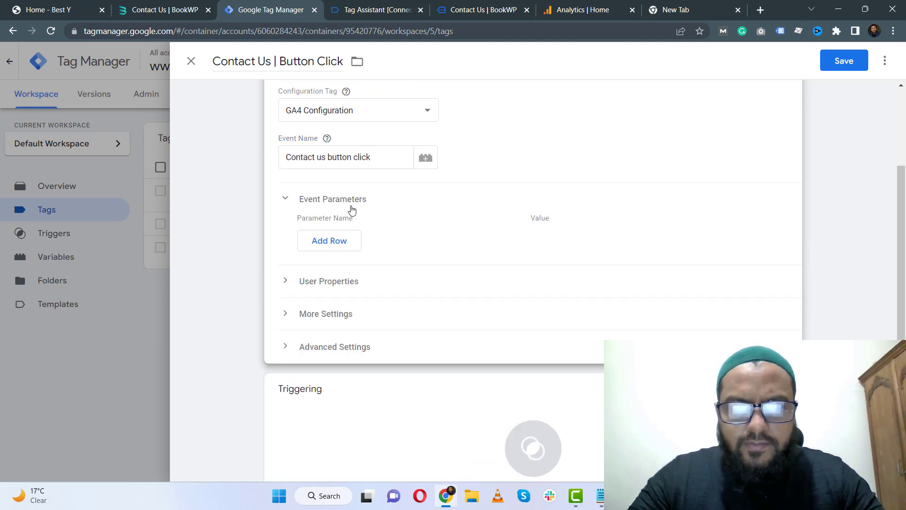
click(351, 200)
click(351, 232)
click(351, 232)
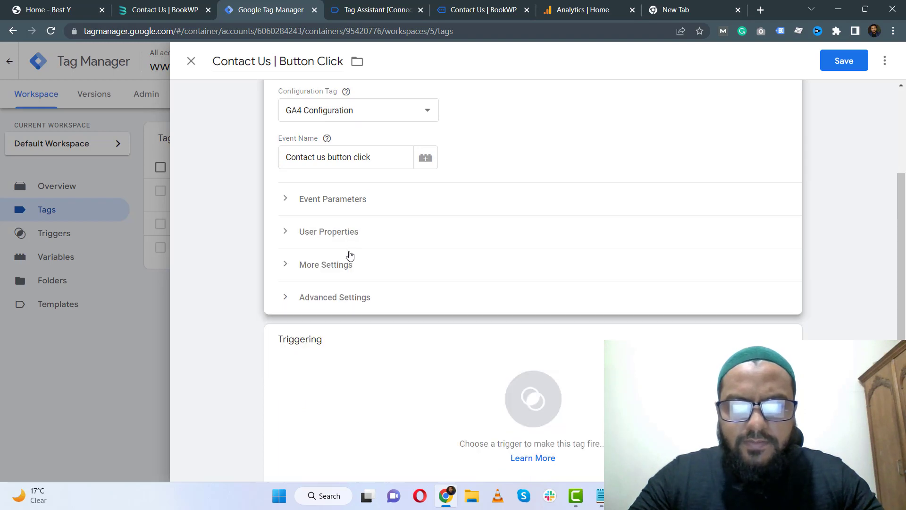
click(348, 263)
scroll(327, 177, down, 1)
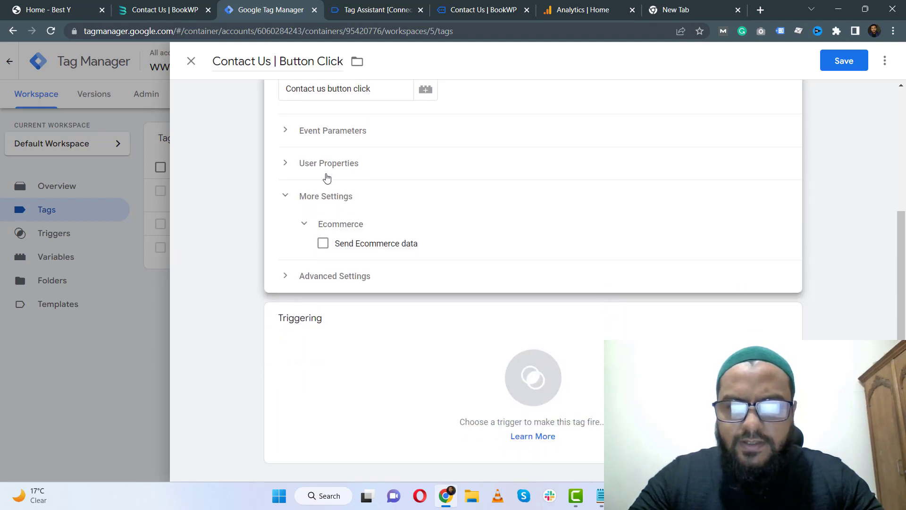
click(335, 200)
click(336, 275)
scroll(340, 258, down, 1)
scroll(339, 258, down, 3)
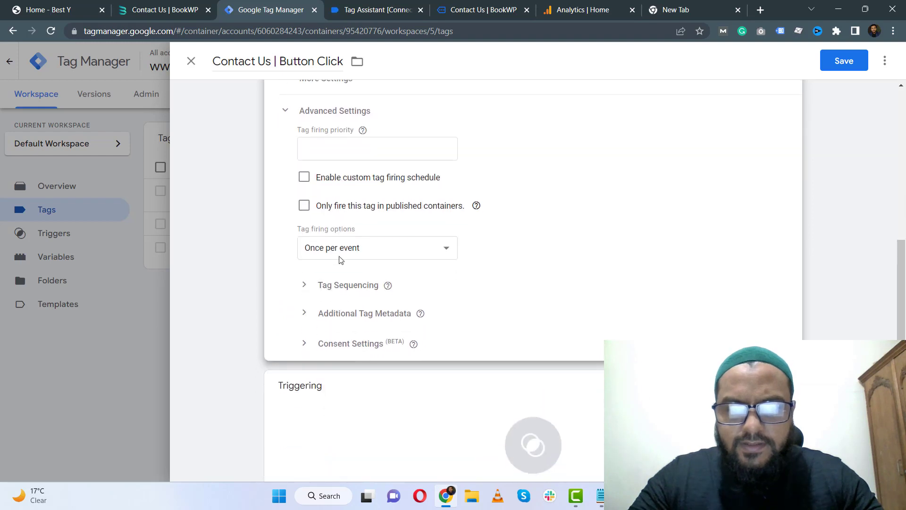
scroll(303, 253, up, 1)
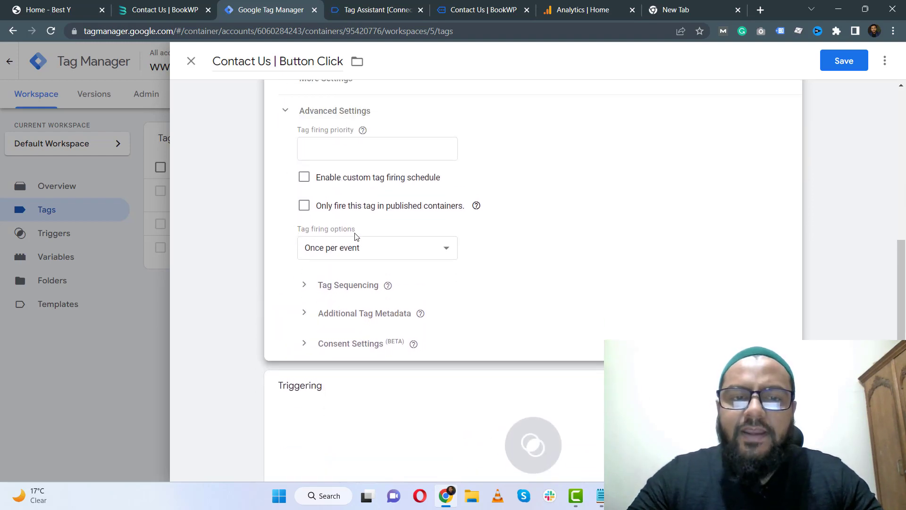
click(447, 250)
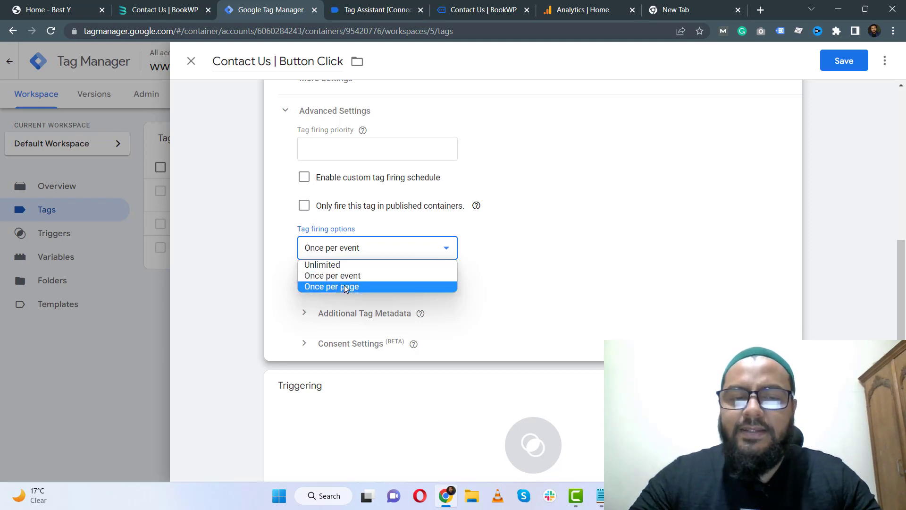
click(263, 256)
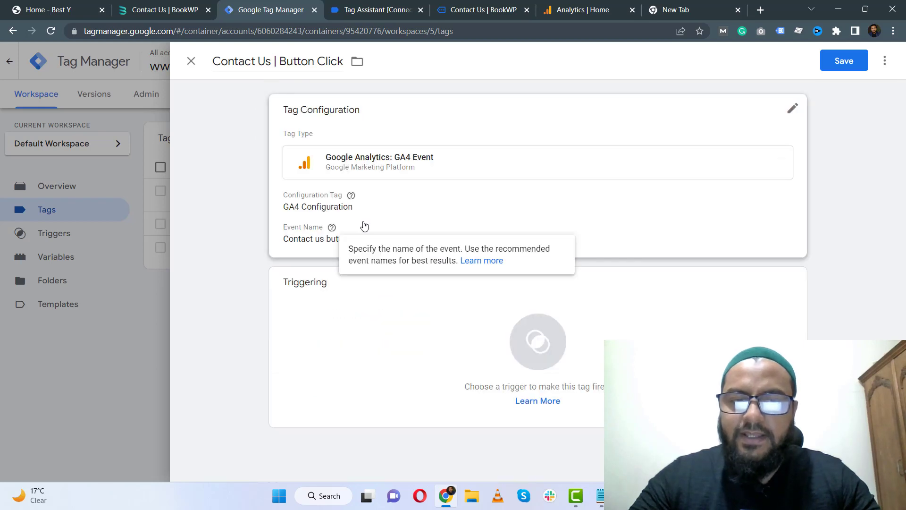
Add a new trigger to the tag and name it "Contact us | Button Click".
click(388, 339)
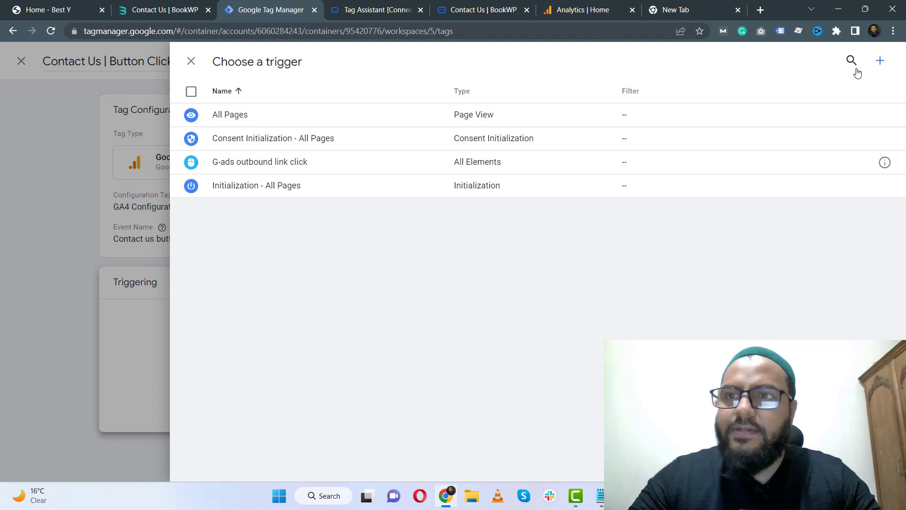
click(880, 61)
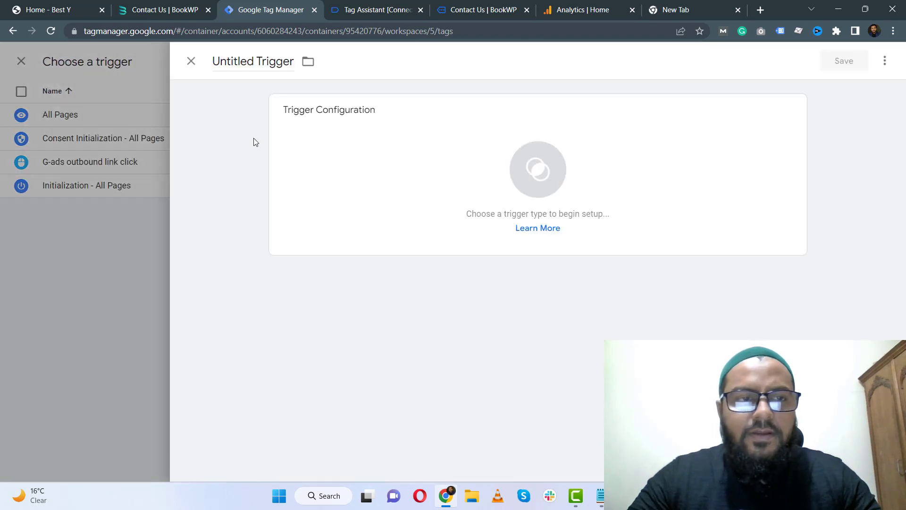
click(269, 63)
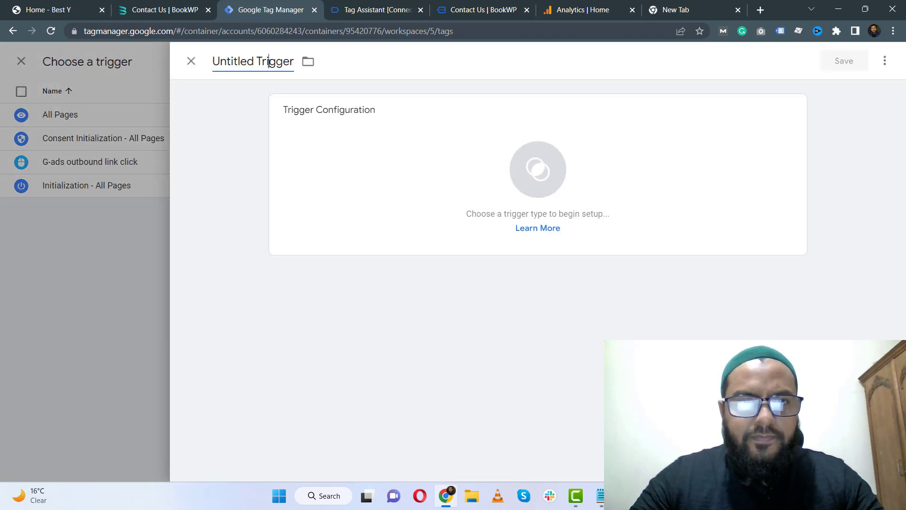
key(ctrl+a)
text(Contact us | Button Cli)
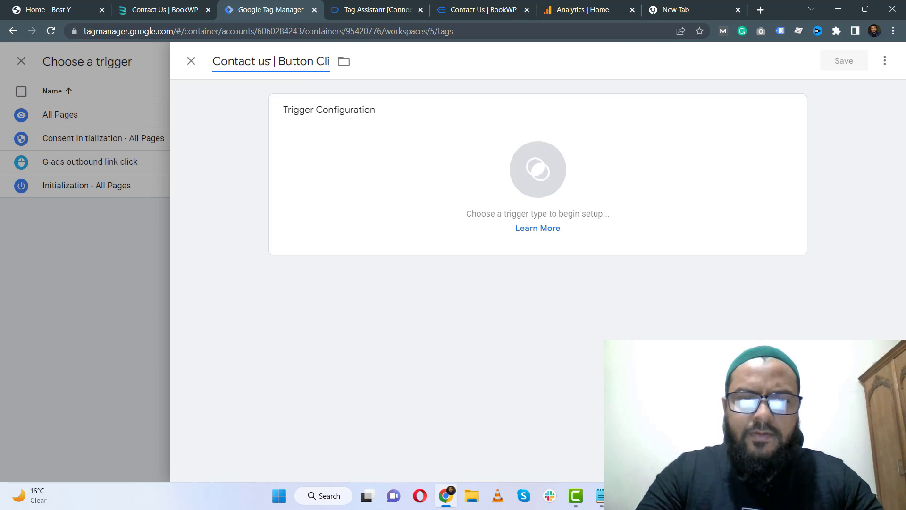
text(ck)
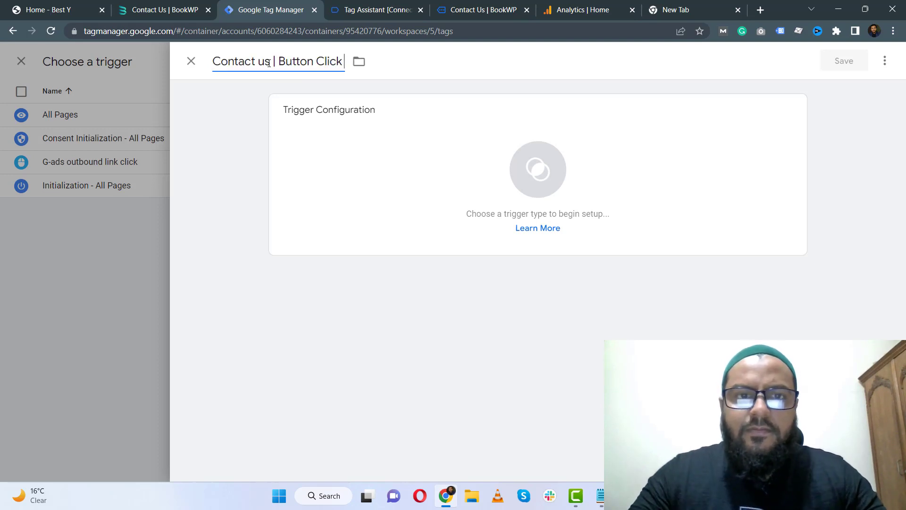
Set the trigger type to Click - All Elements, firing on Some Clicks.
click(395, 152)
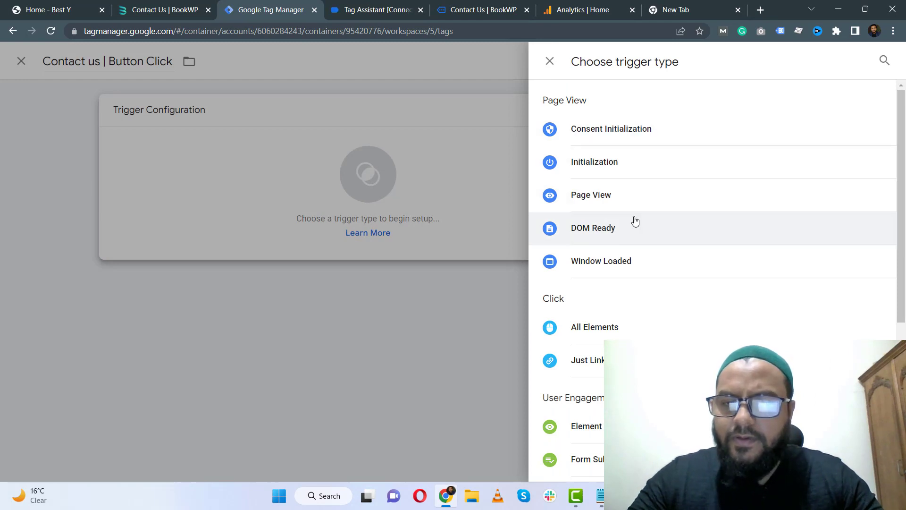
scroll(635, 221, down, 1)
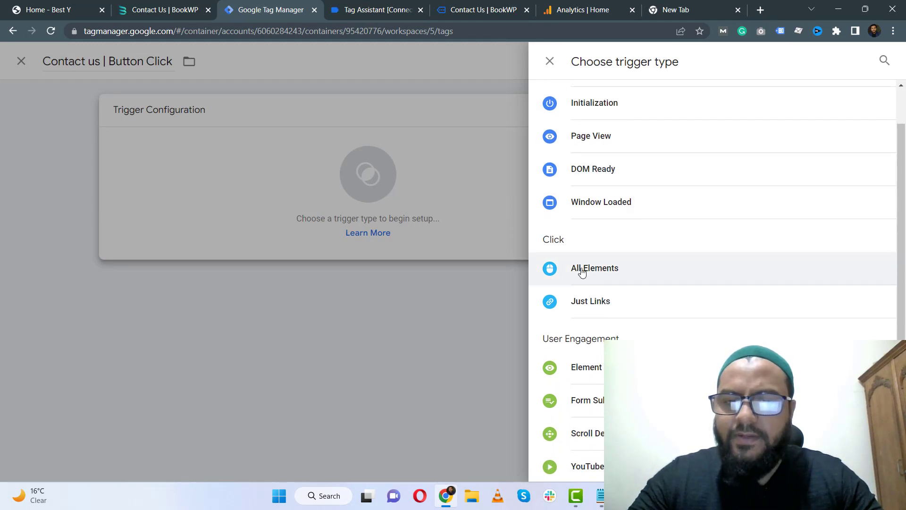
click(582, 270)
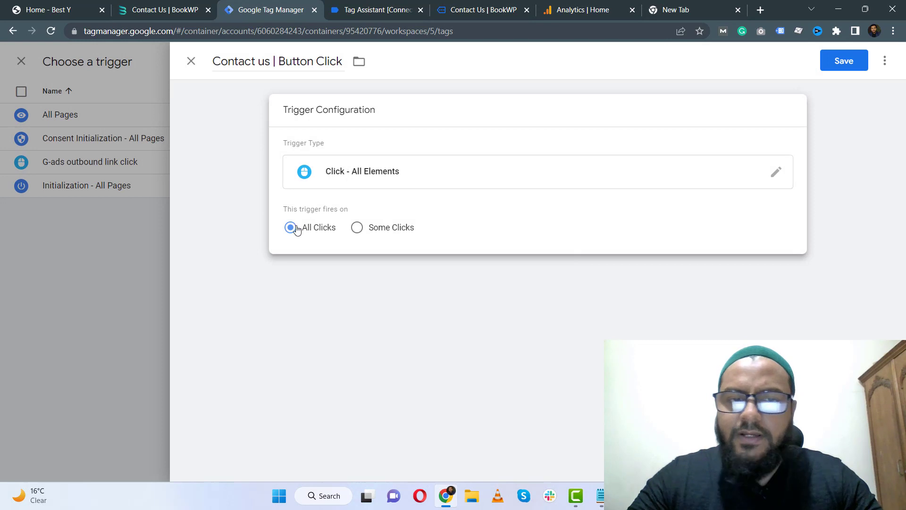
click(356, 228)
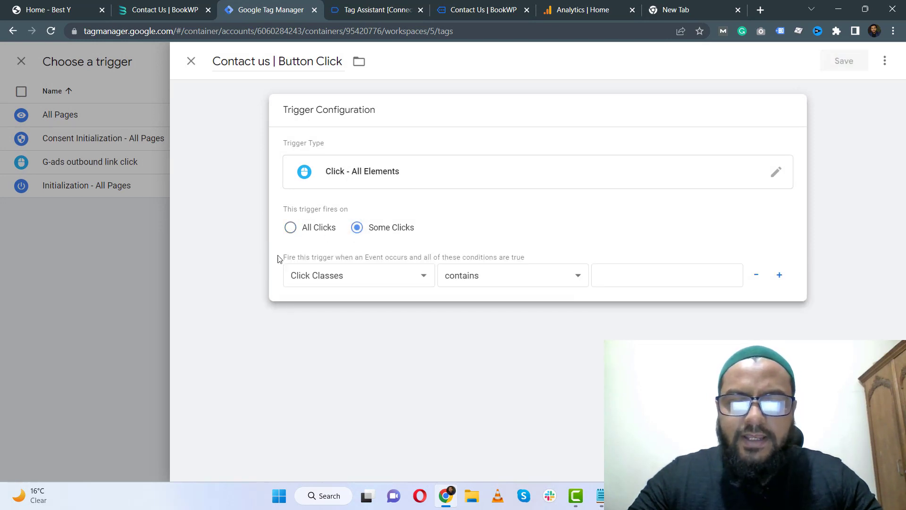
Set the trigger condition to Click Classes contains.
click(422, 275)
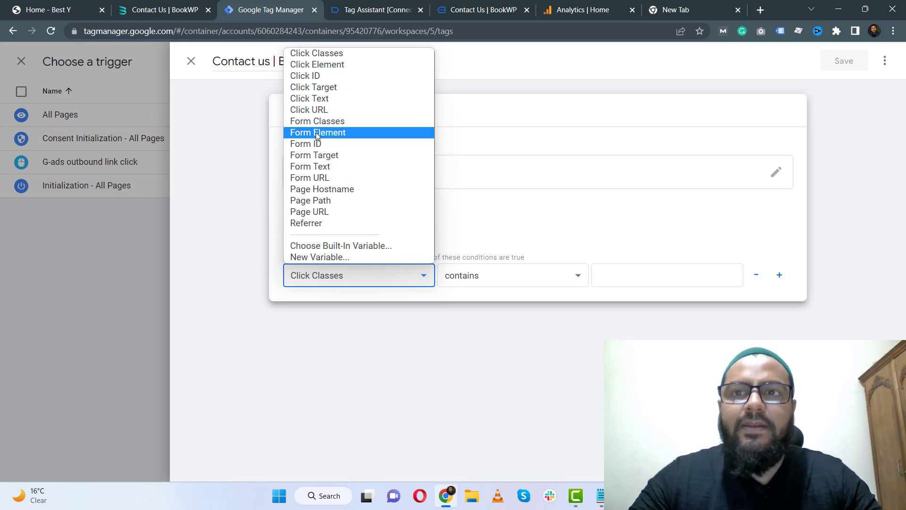
click(323, 54)
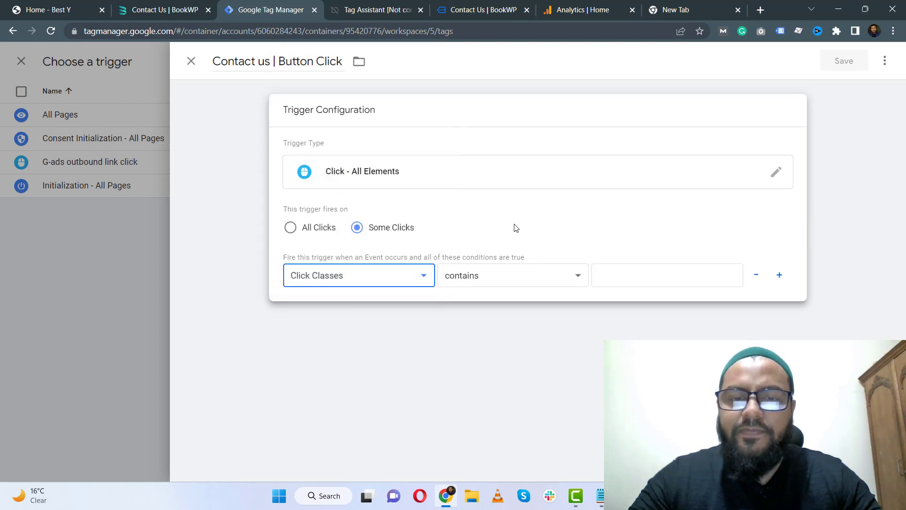
click(578, 278)
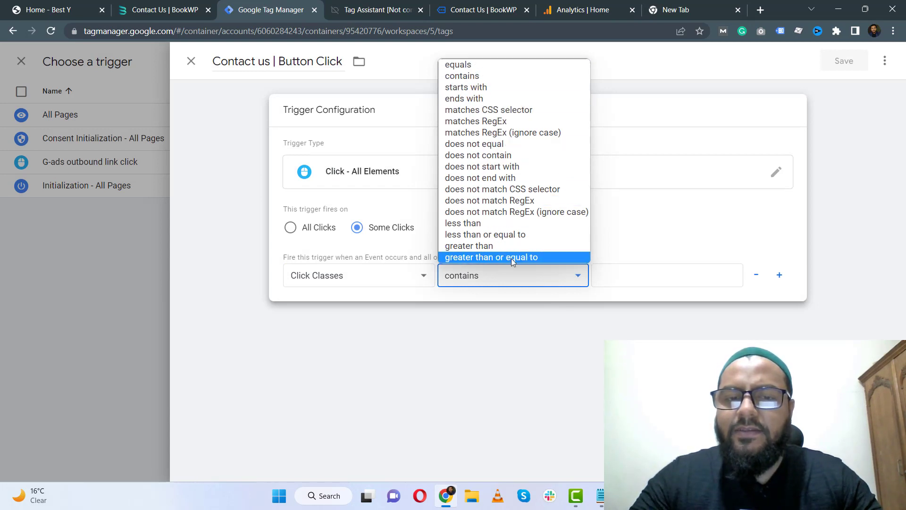
click(466, 76)
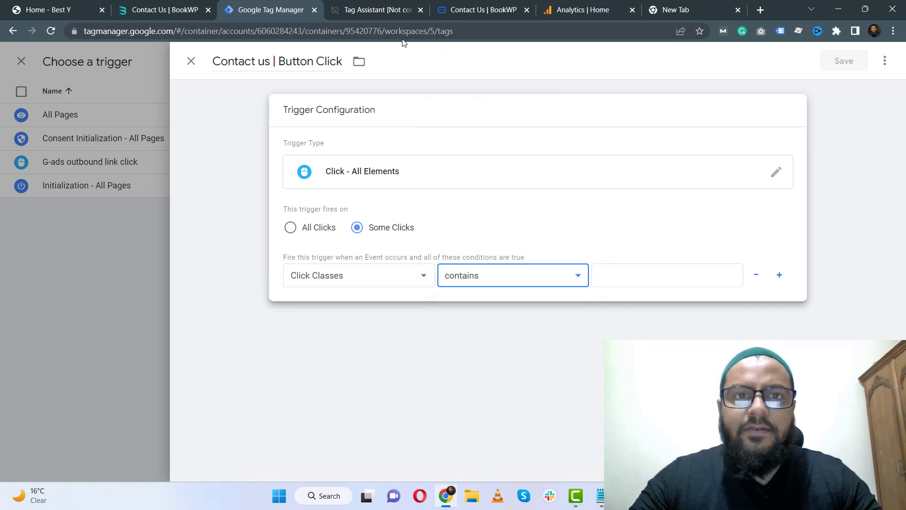
Copy the submit button's Click Classes value from Tag Assistant into the trigger condition without quotes, then save the trigger and tag.
click(400, 6)
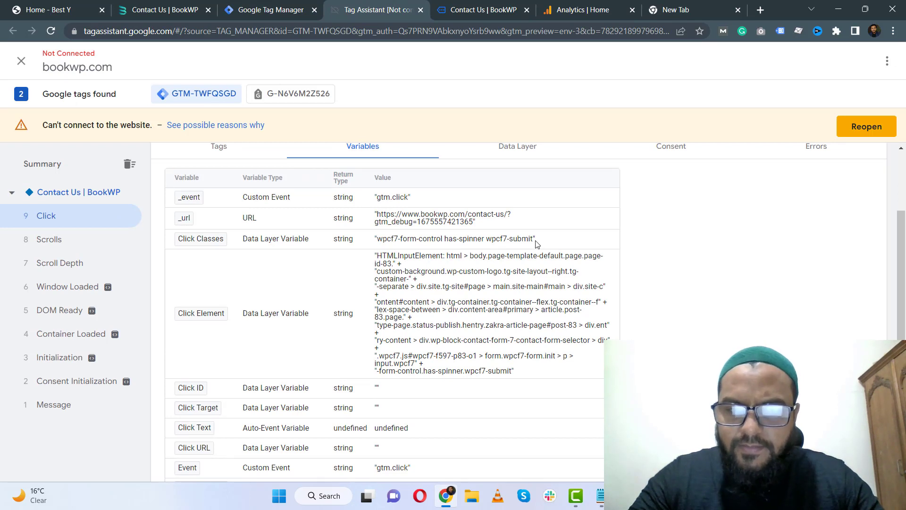
drag(537, 243, 377, 240)
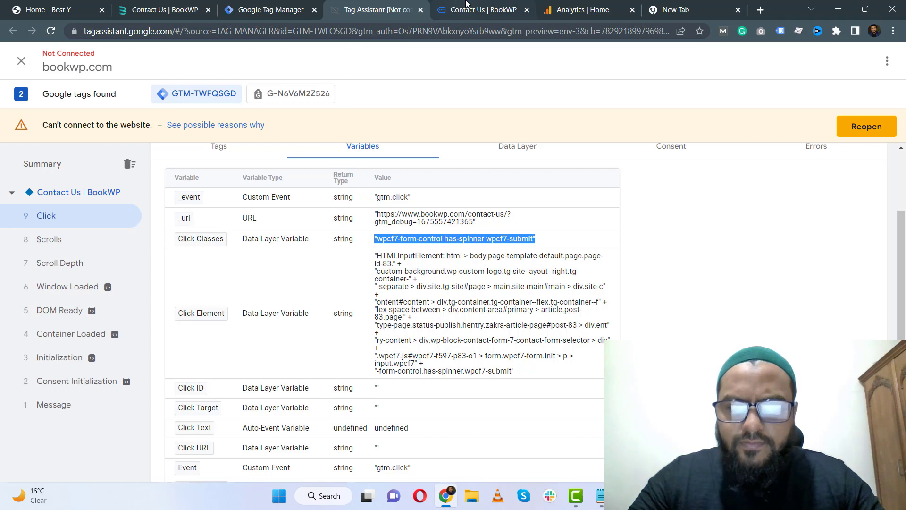
mouse_move(466, 3)
key(ctrl+shift+Tab)
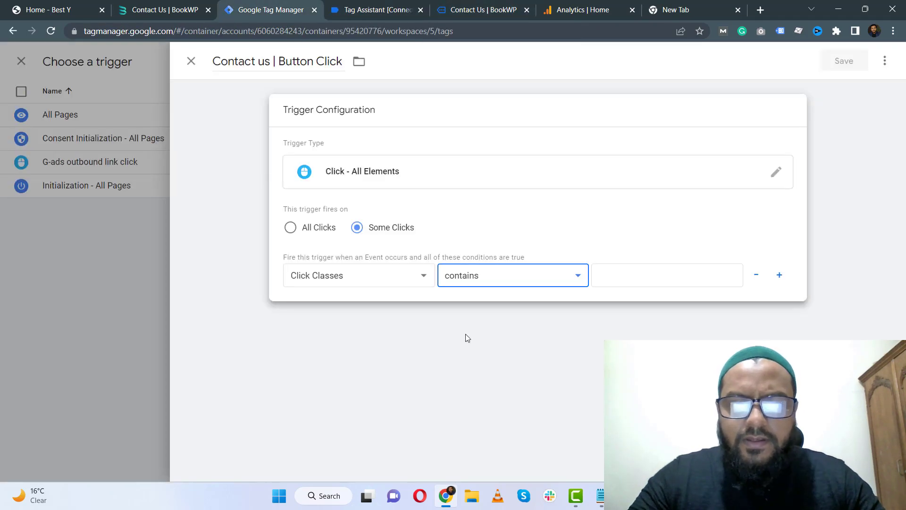
click(666, 274)
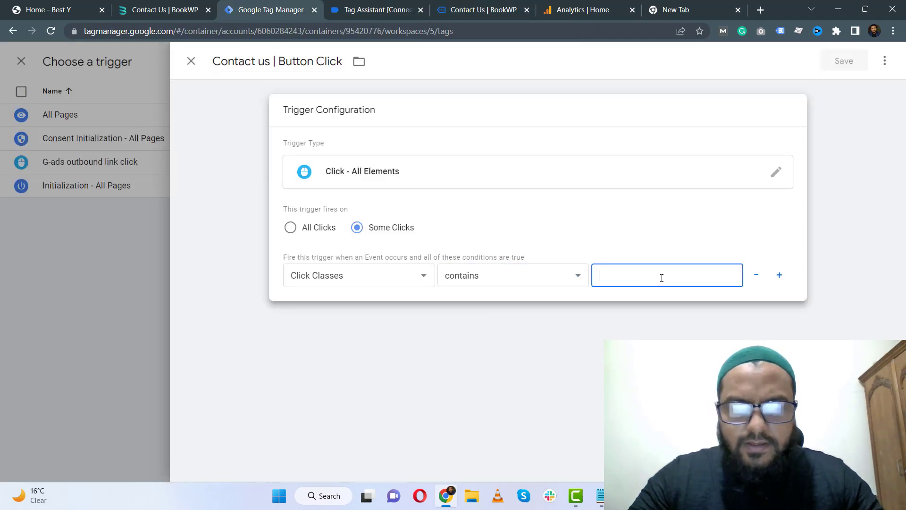
key(ctrl+v)
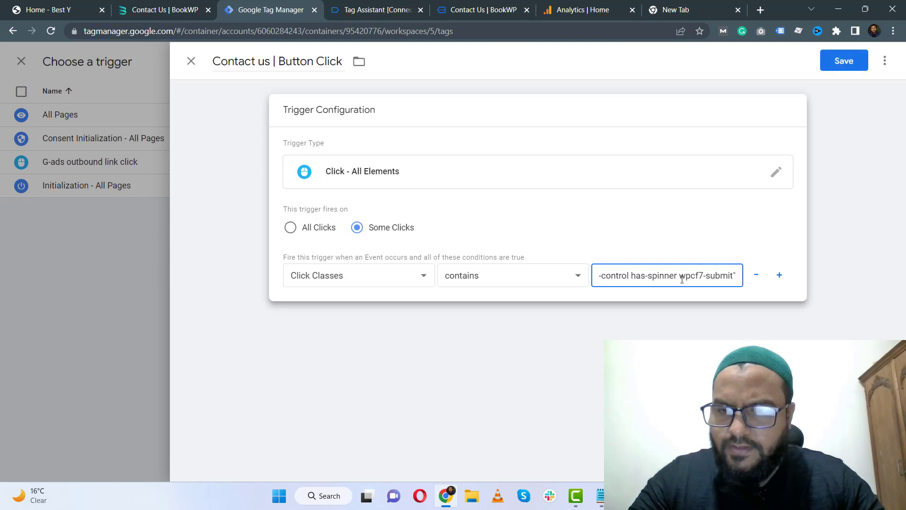
key(BackSpace)
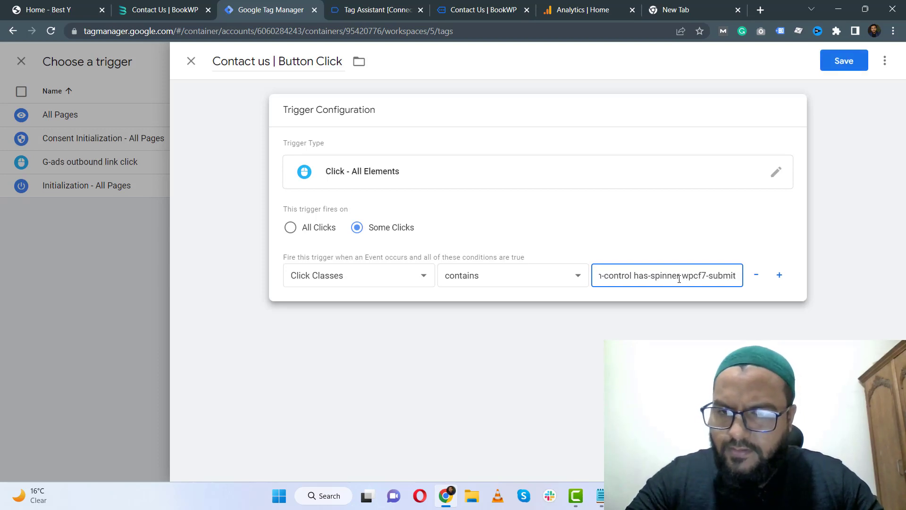
key(Left)
key(Left)
key(Left)
key(Left)
key(Left)
key(Left)
key(Left)
key(Left)
key(Left)
key(Left)
key(Left)
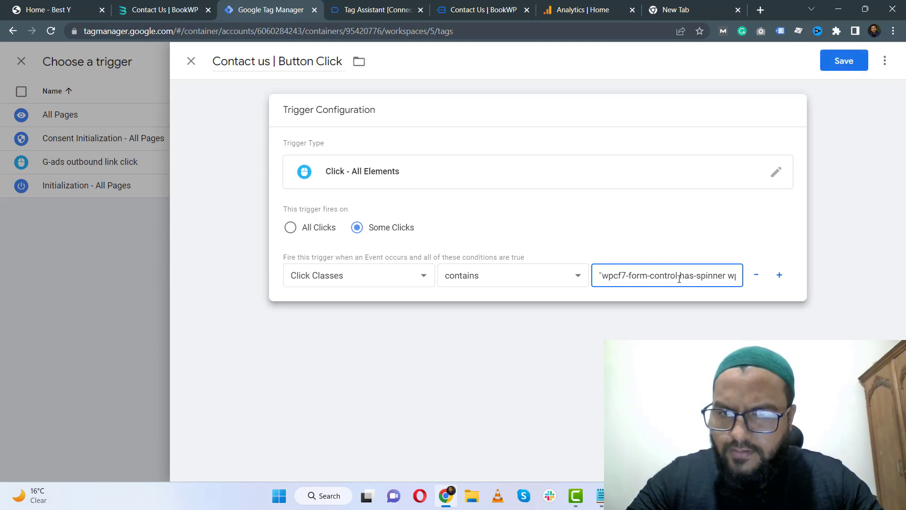
key(Delete)
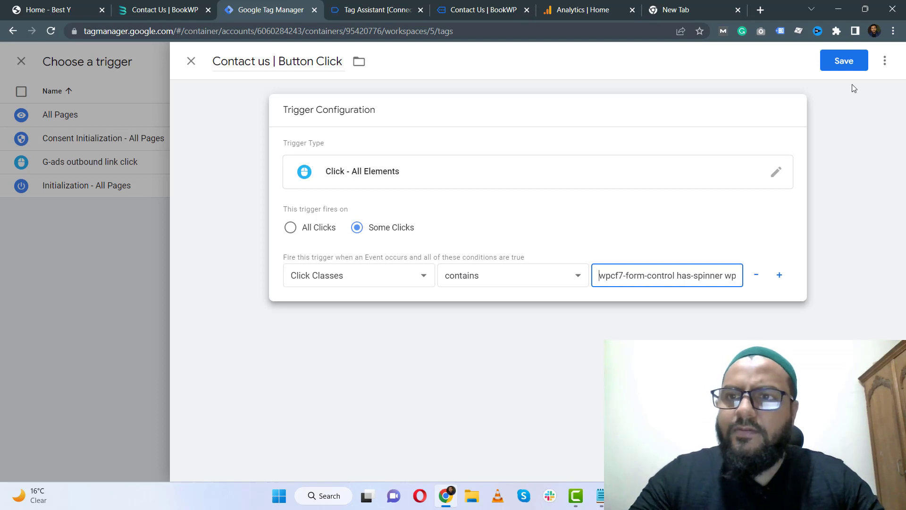
click(848, 64)
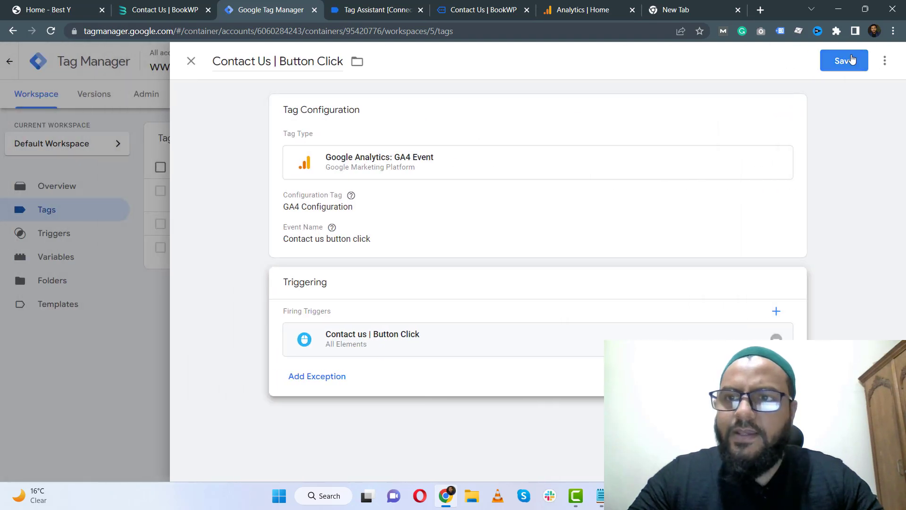
click(852, 60)
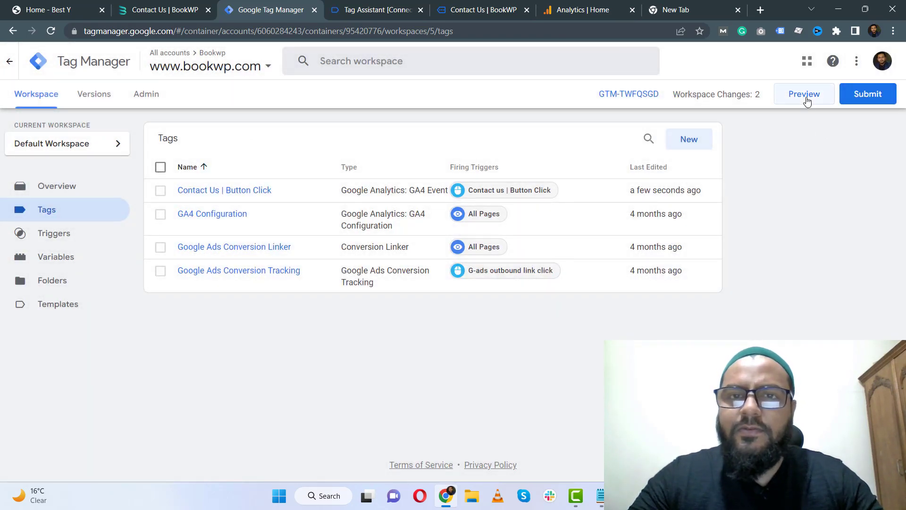
click(421, 10)
click(421, 10)
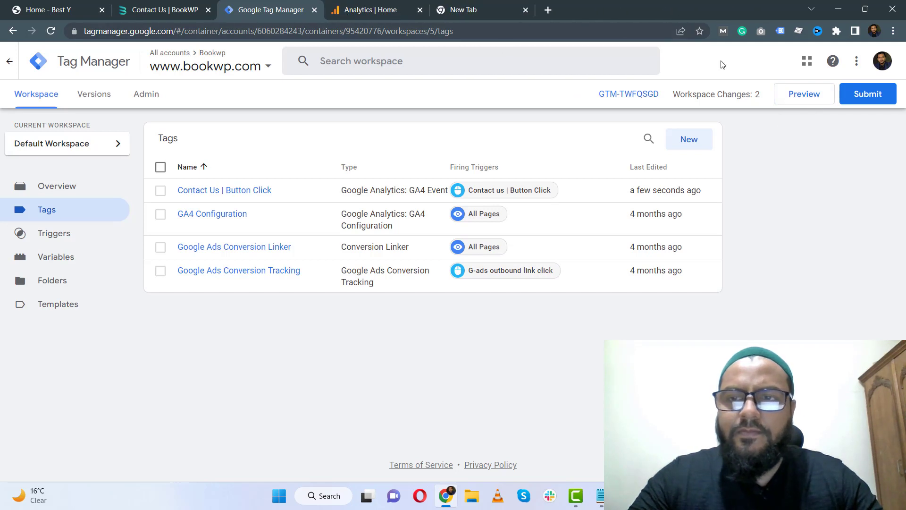
click(804, 97)
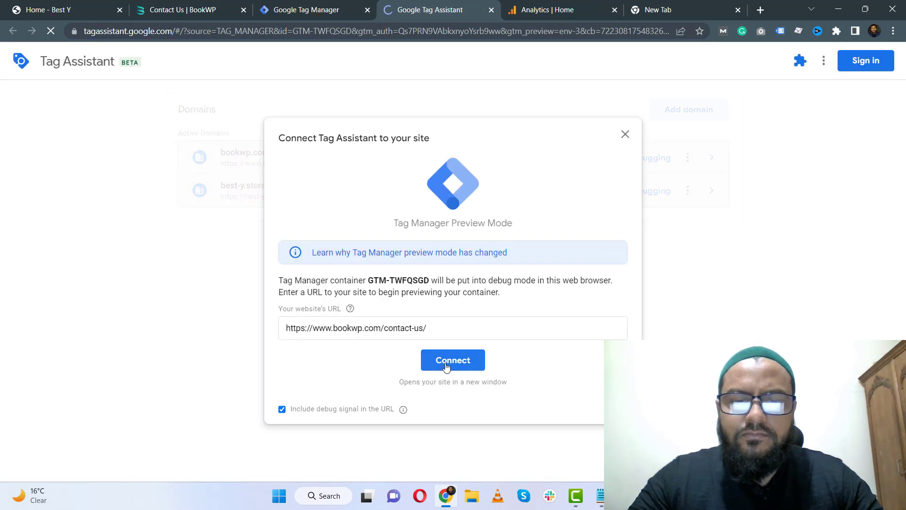
click(450, 360)
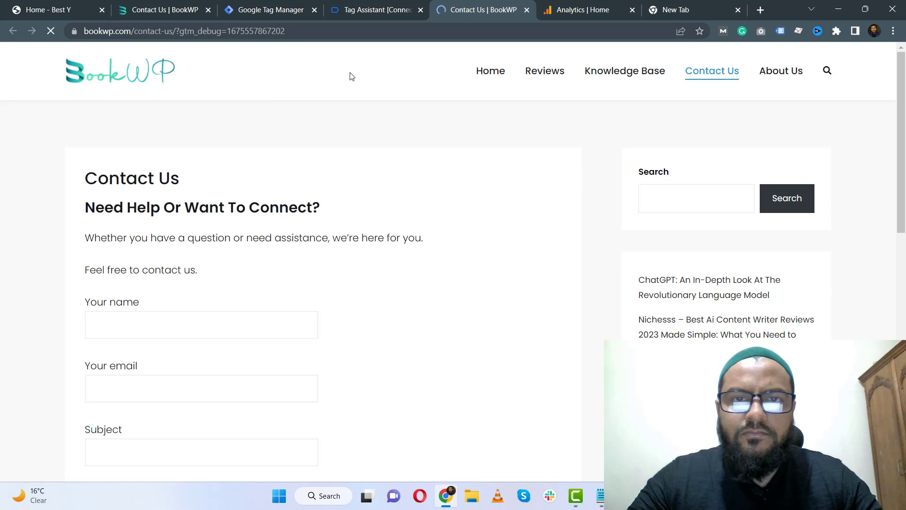
click(378, 10)
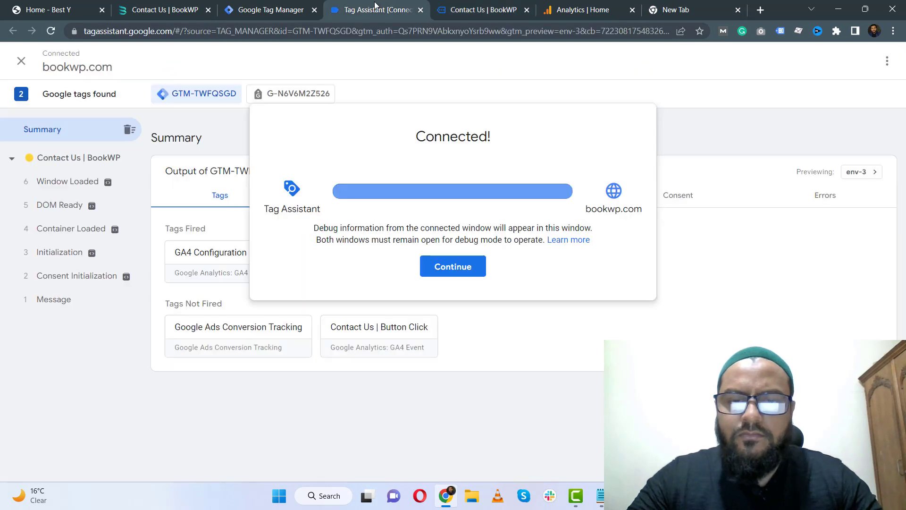
click(439, 263)
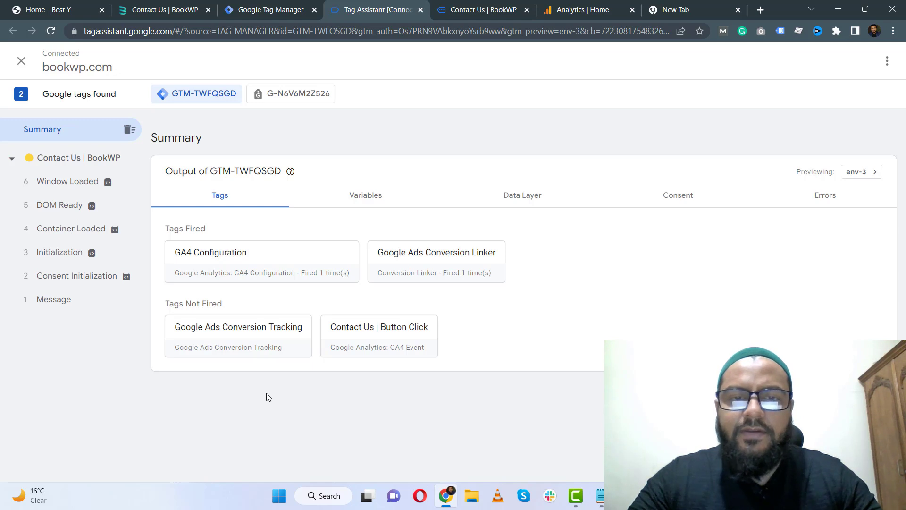
Open the contact page in debug mode and enter a test name and e-mail address in the form.
mouse_move(461, 15)
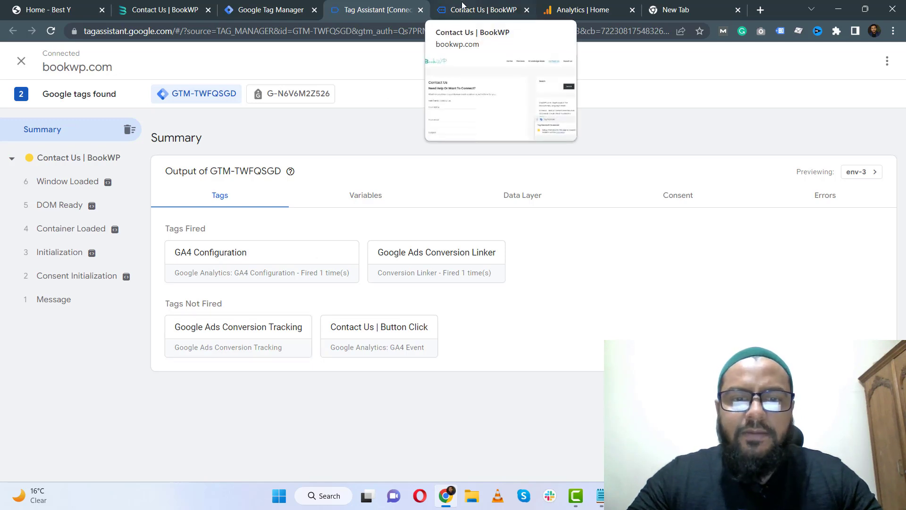
click(470, 6)
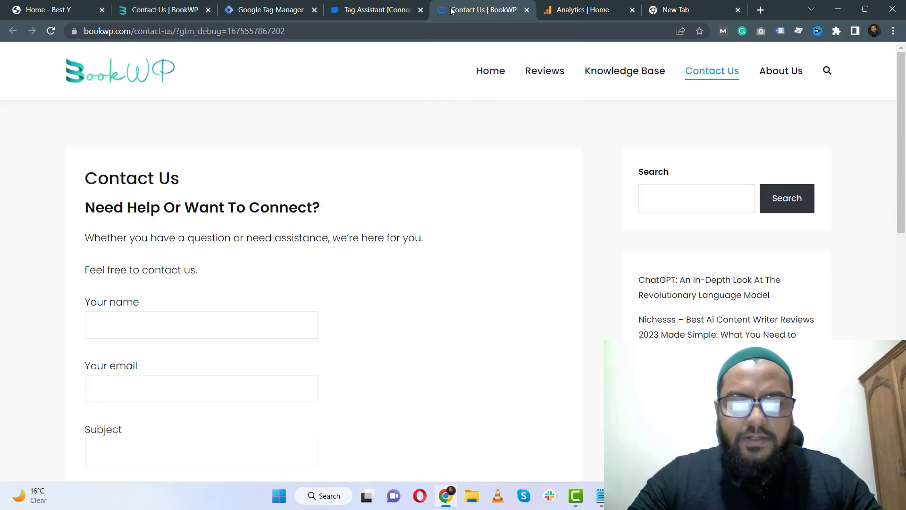
scroll(4, 207, down, 9)
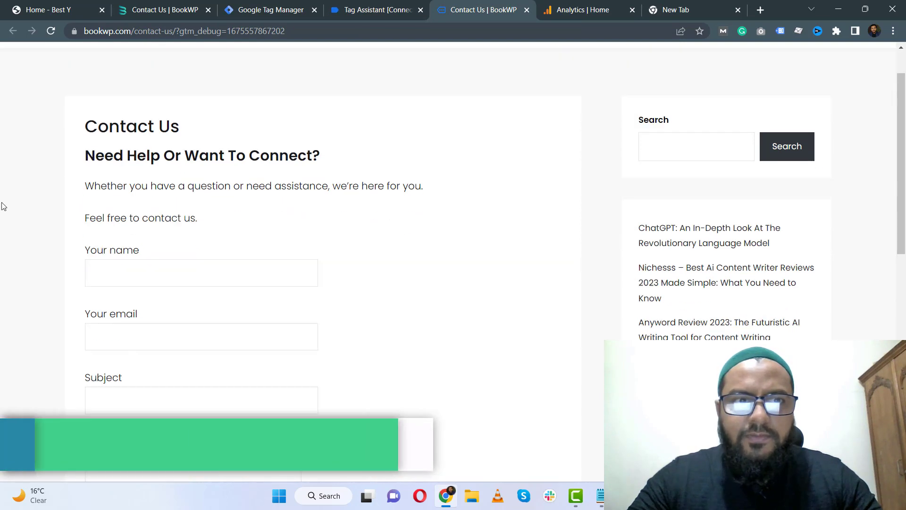
scroll(9, 194, up, 9)
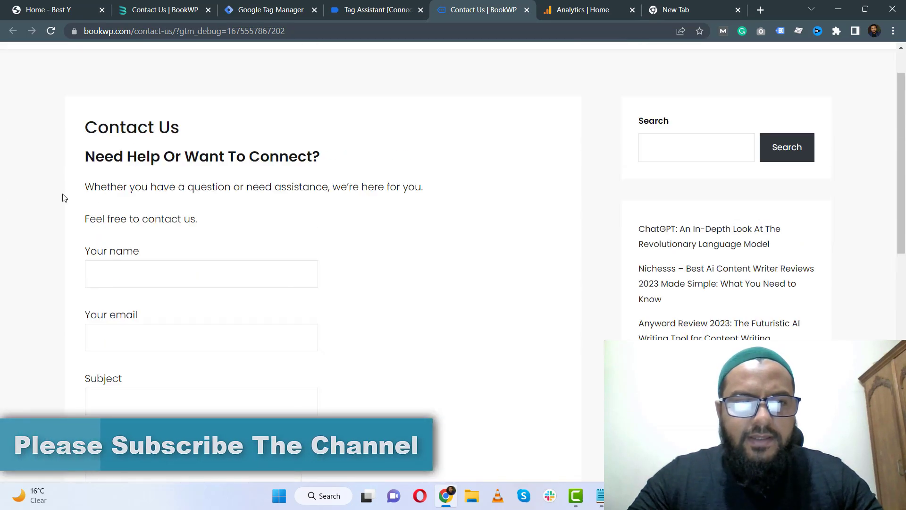
click(146, 270)
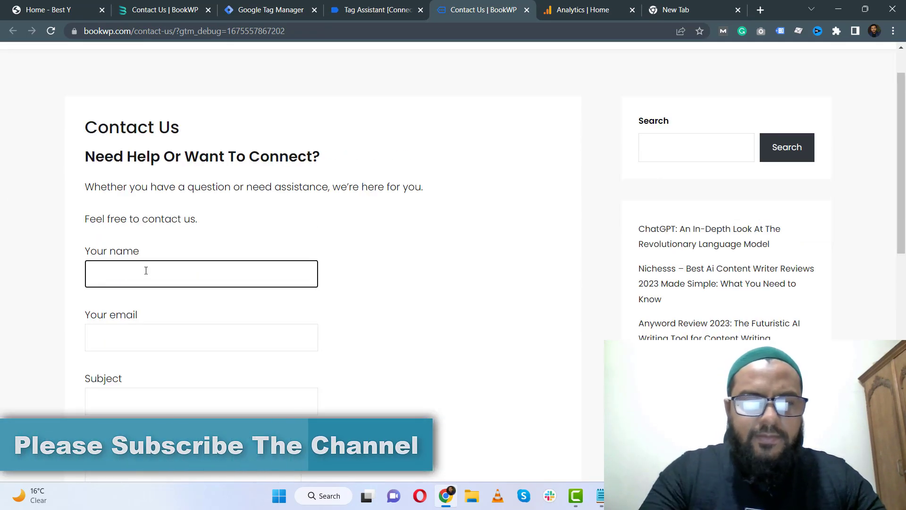
text(vveee)
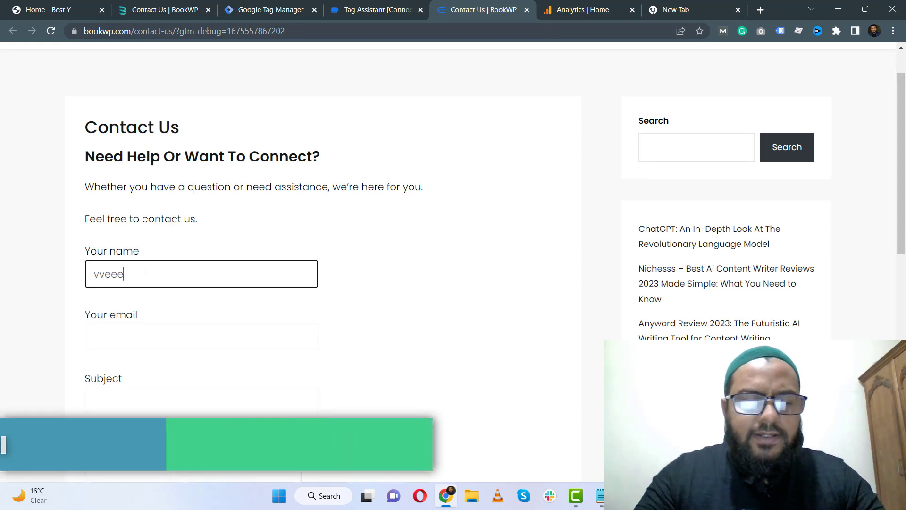
scroll(146, 267, down, 4)
click(166, 164)
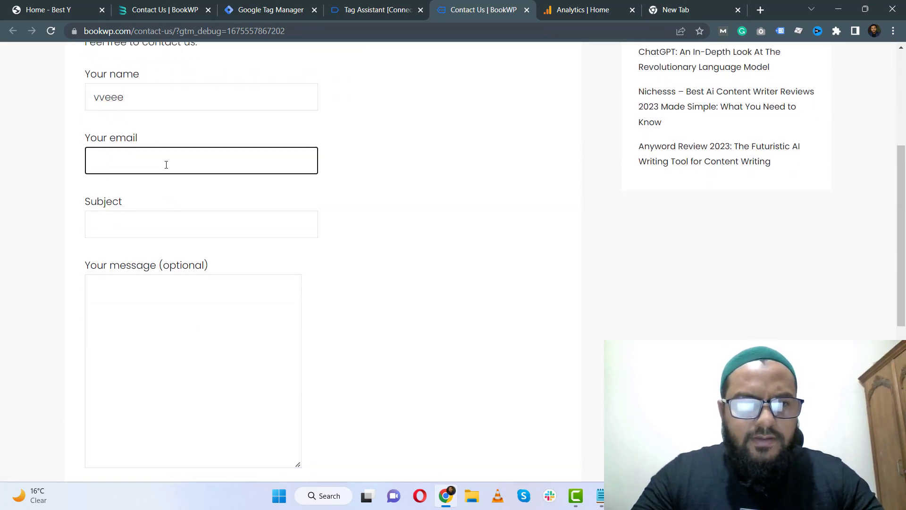
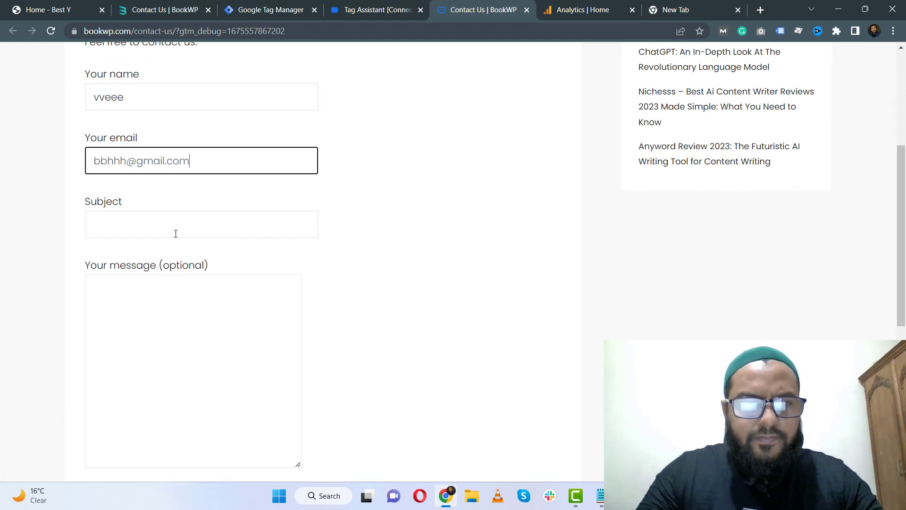
Enter the subject "vfrr" and message "vvvbbb", then submit the contact form.
click(176, 234)
text(vfrr)
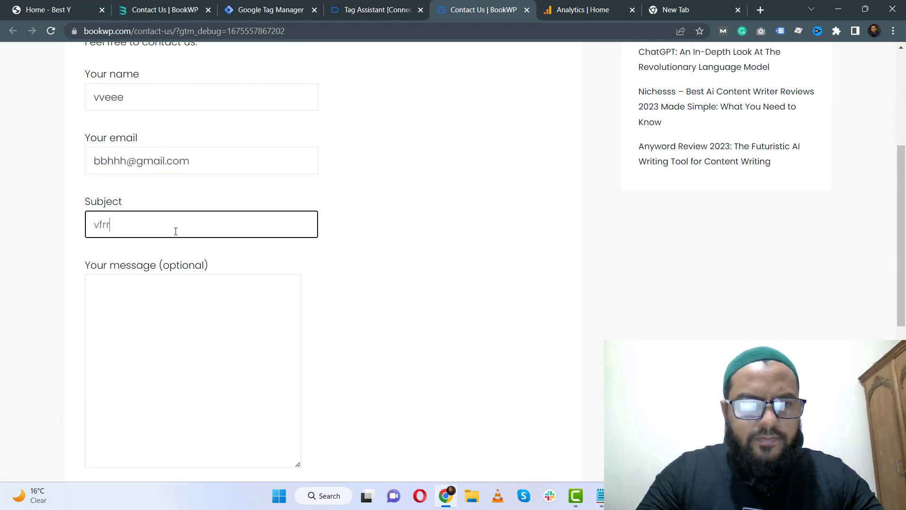
scroll(177, 230, down, 2)
click(178, 181)
text(vvv)
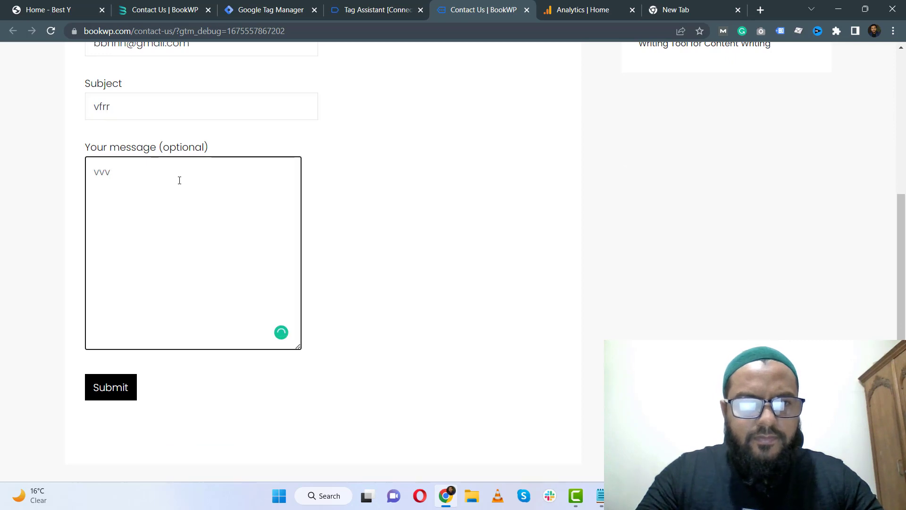
text(bbb)
scroll(173, 174, down, 2)
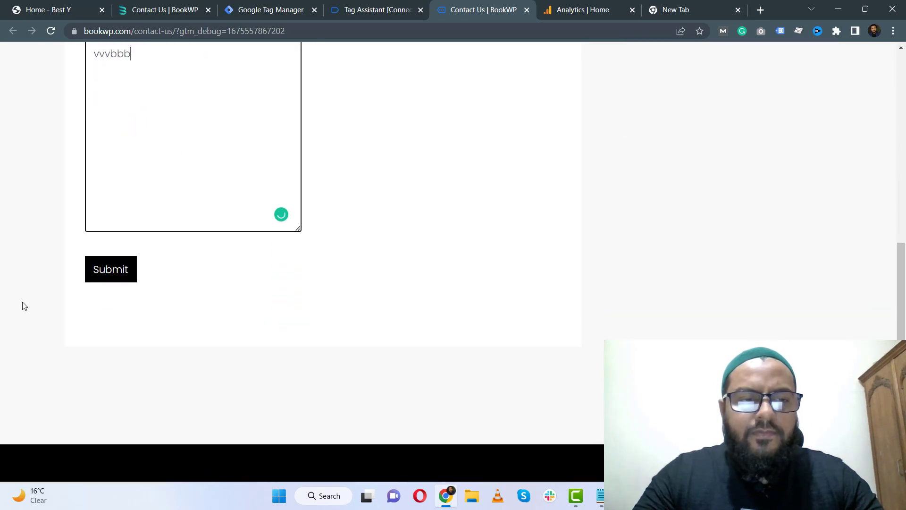
click(118, 276)
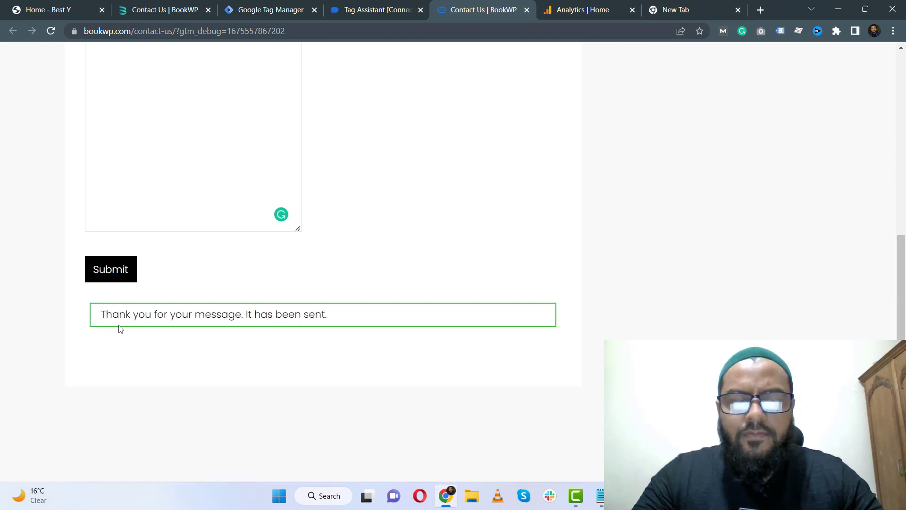
Inspect in Tag Assistant whether the Contact Us | Button Click tag fired and review its details, then return to the contact page.
click(371, 5)
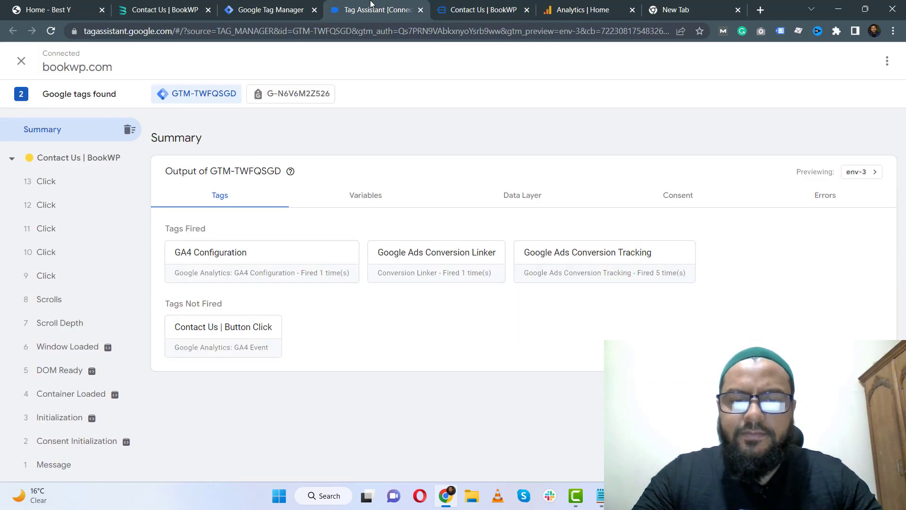
click(114, 158)
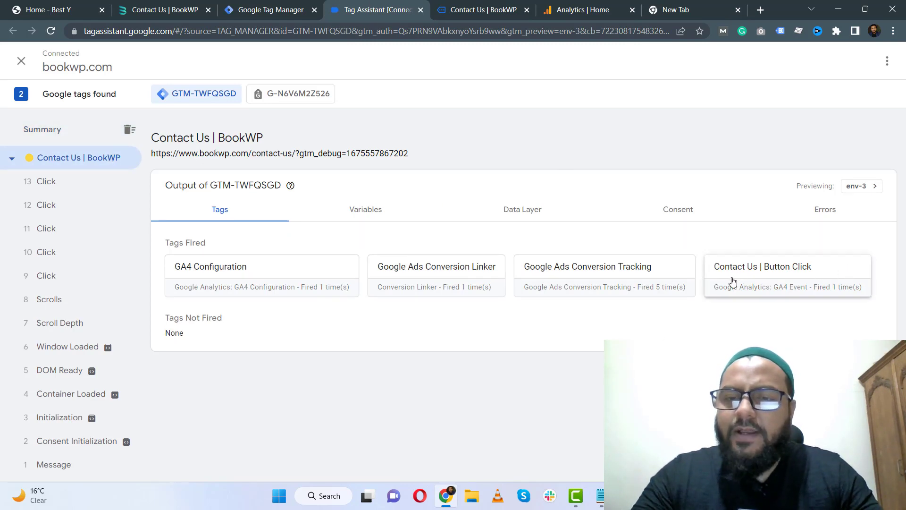
click(787, 281)
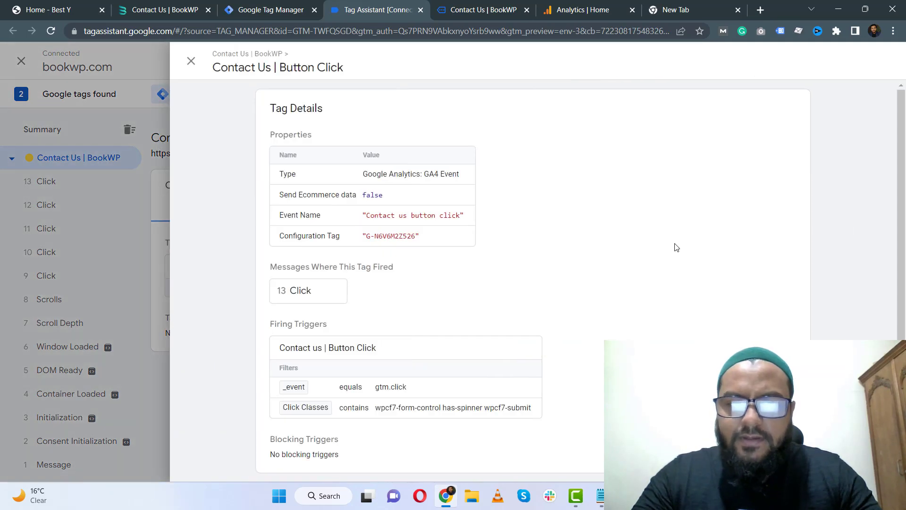
scroll(387, 236, down, 1)
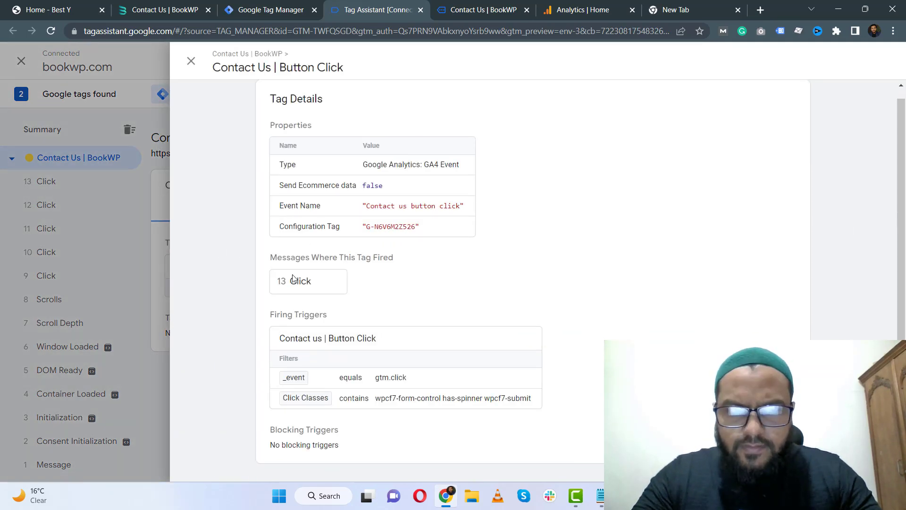
click(191, 61)
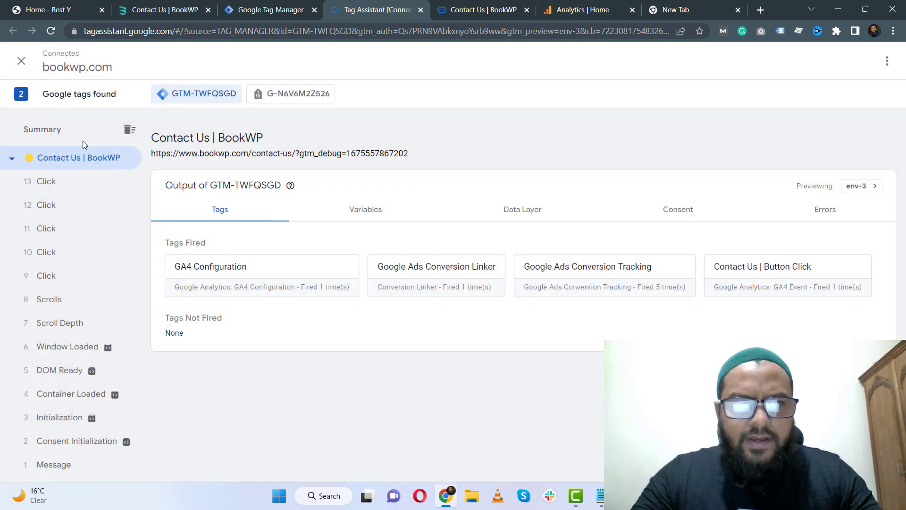
click(83, 132)
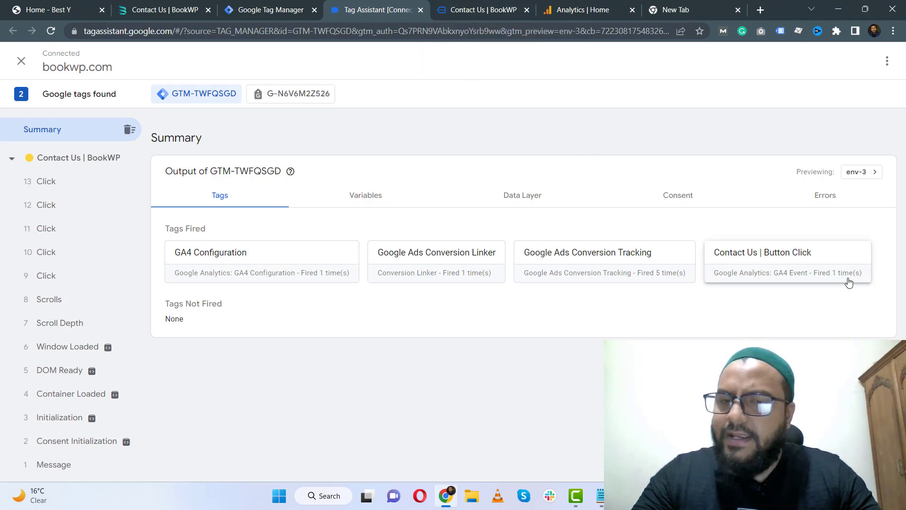
click(501, 6)
scroll(165, 218, up, 10)
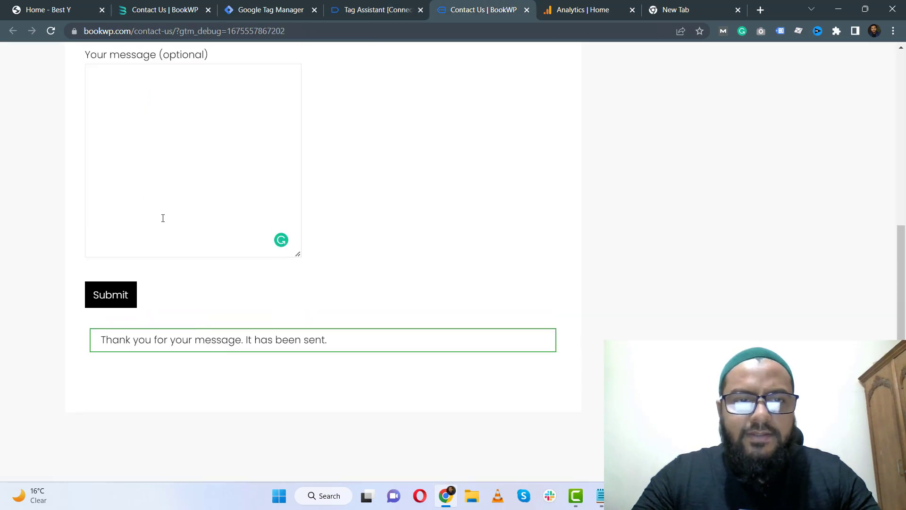
Fill in the contact form again with a test name, e-mail address and message, then submit it.
scroll(164, 218, down, 3)
click(163, 205)
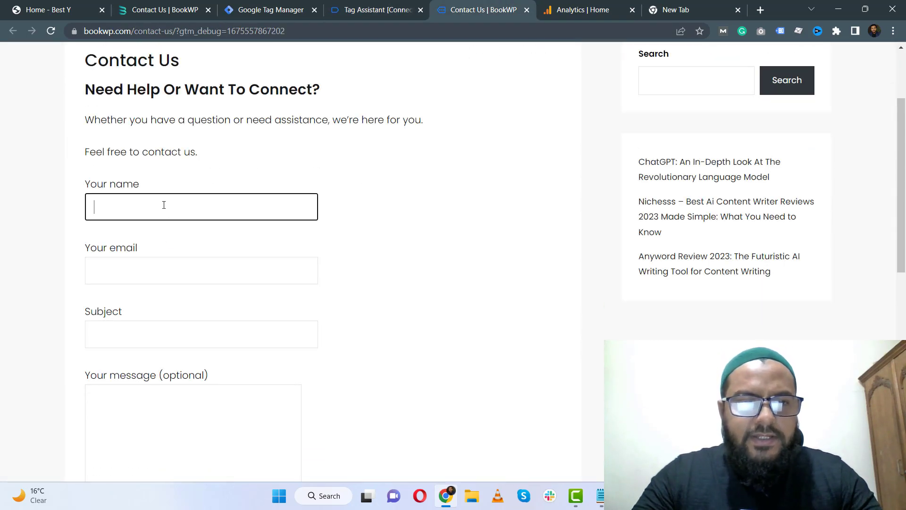
text(vvv)
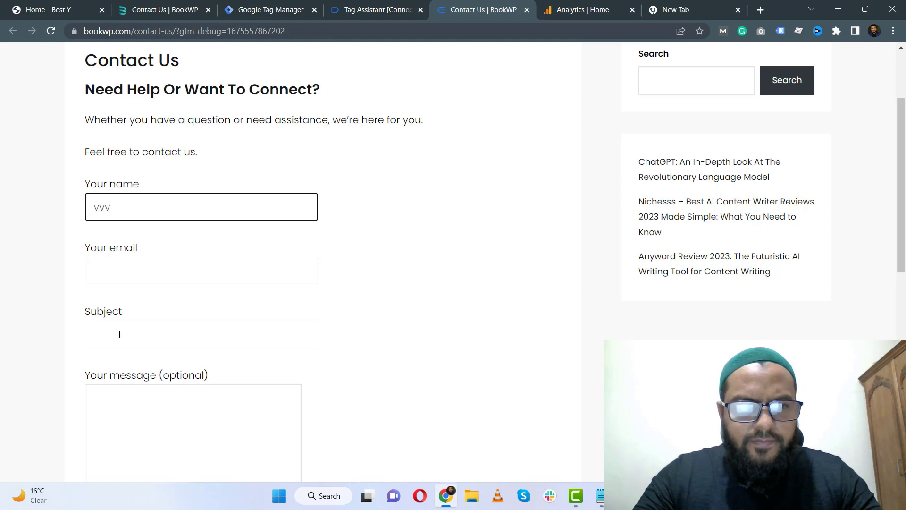
click(135, 273)
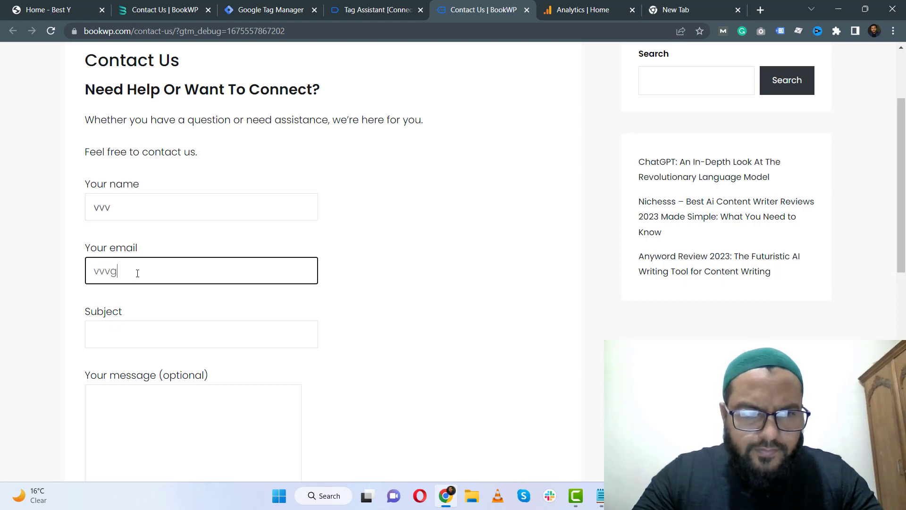
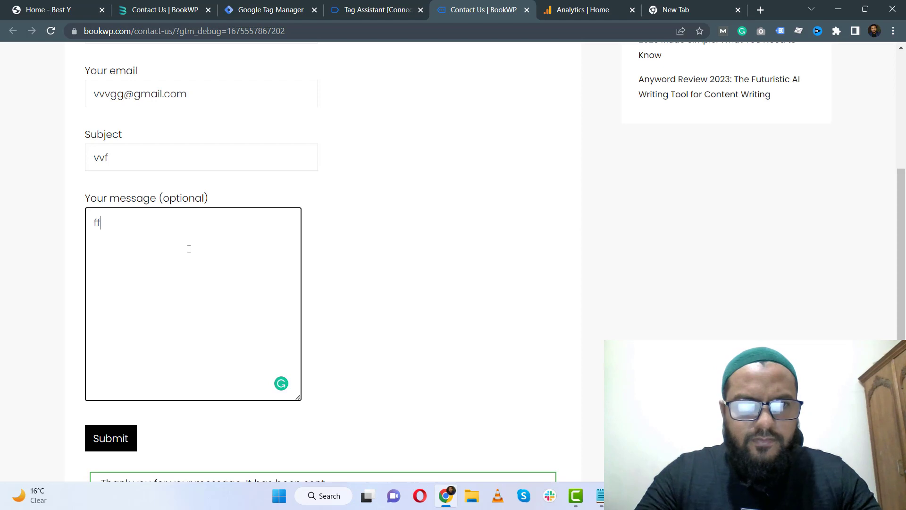
scroll(188, 249, down, 3)
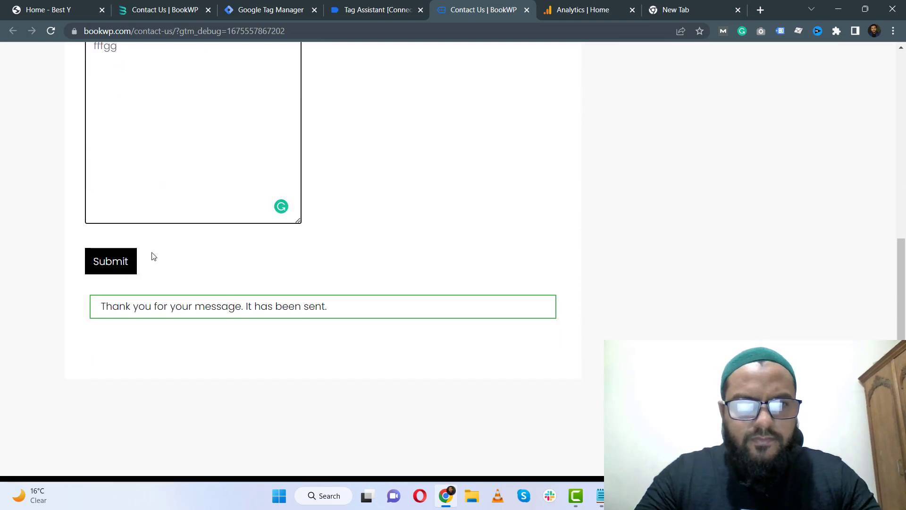
click(113, 261)
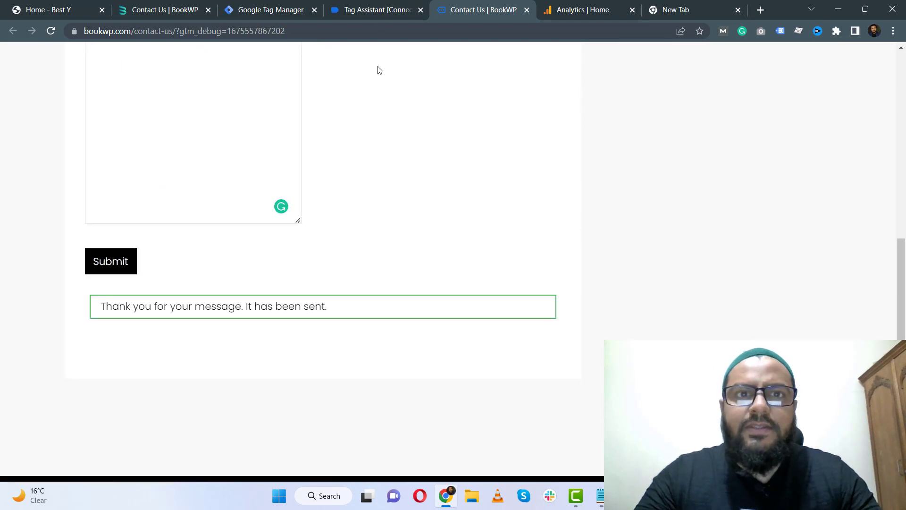
Check the fired tags in Tag Assistant, then review the event counts in the Analytics Realtime overview.
click(378, 9)
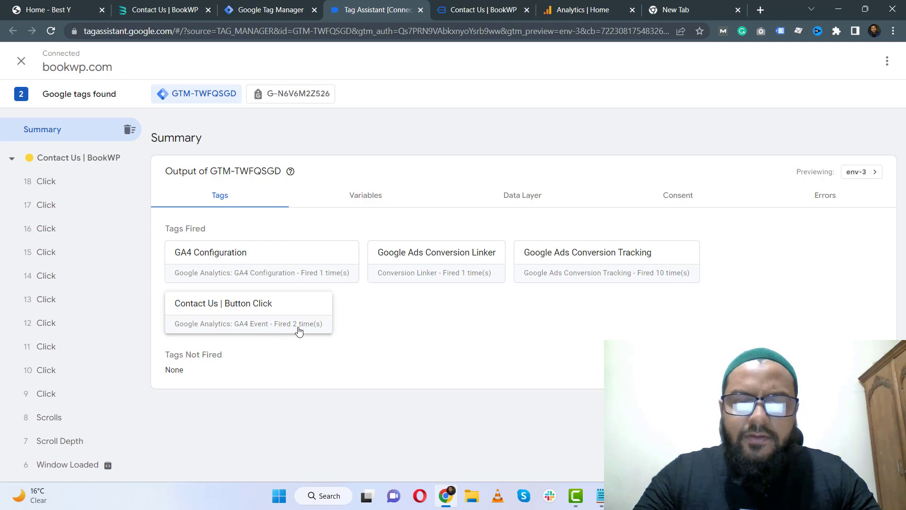
click(501, 4)
click(593, 4)
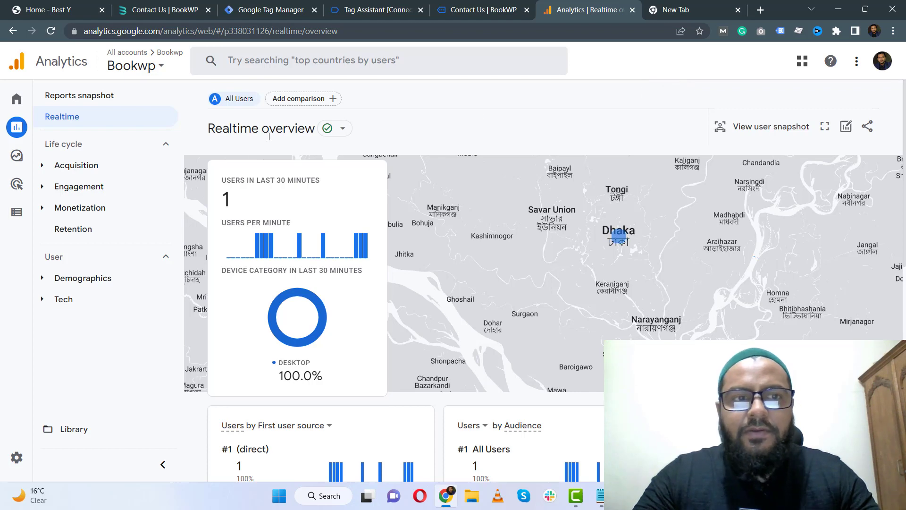
scroll(199, 287, down, 10)
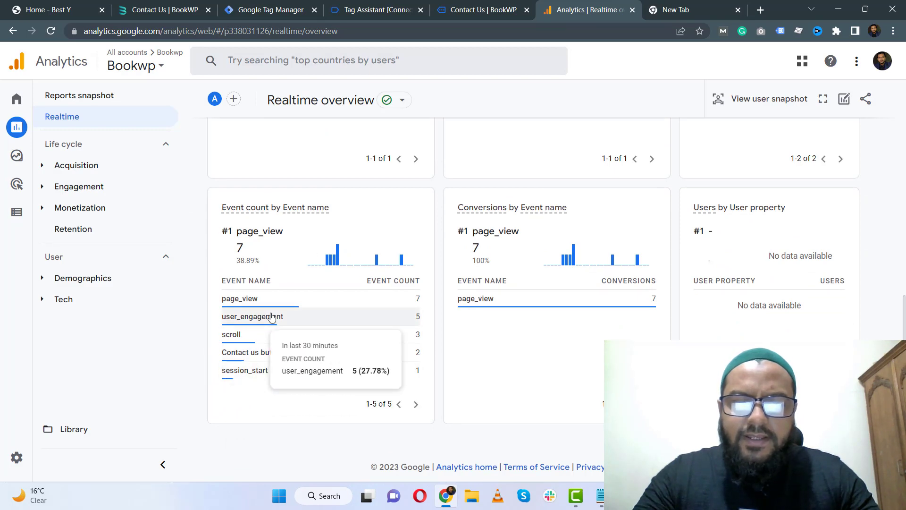
scroll(336, 342, up, 10)
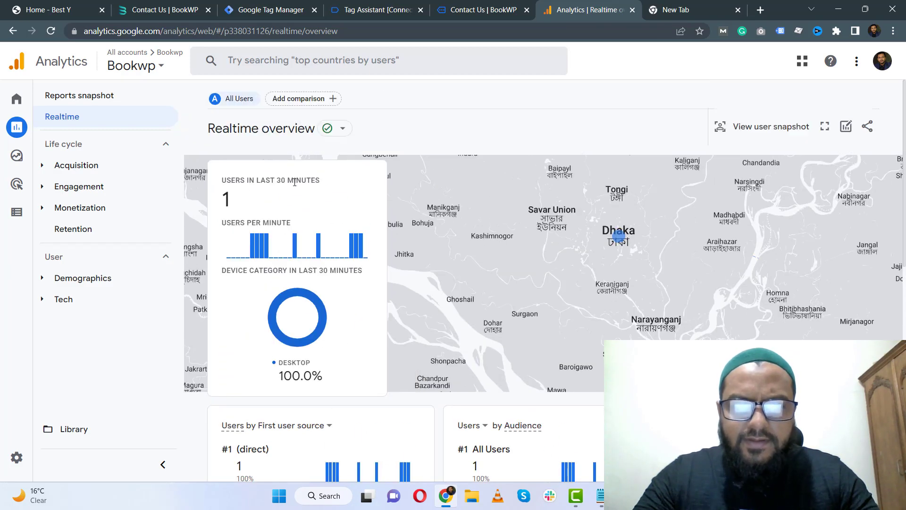
mouse_move(621, 245)
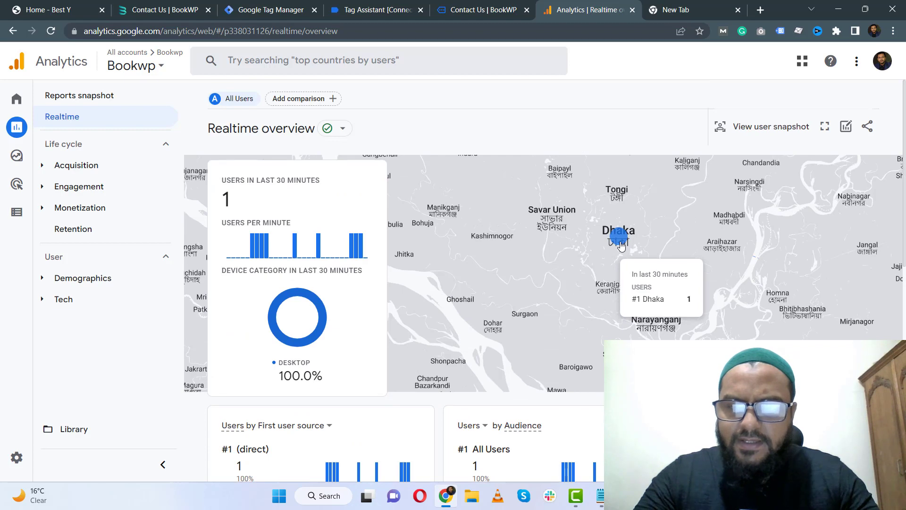
scroll(621, 245, down, 10)
mouse_move(269, 356)
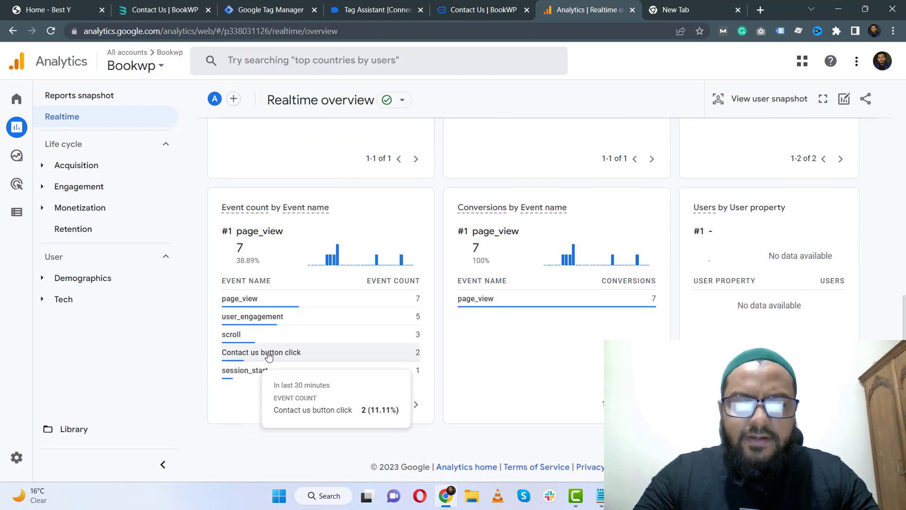
Open DebugView in Analytics admin and inspect the Contact us button click event's parameters, including page_location.
mouse_move(15, 460)
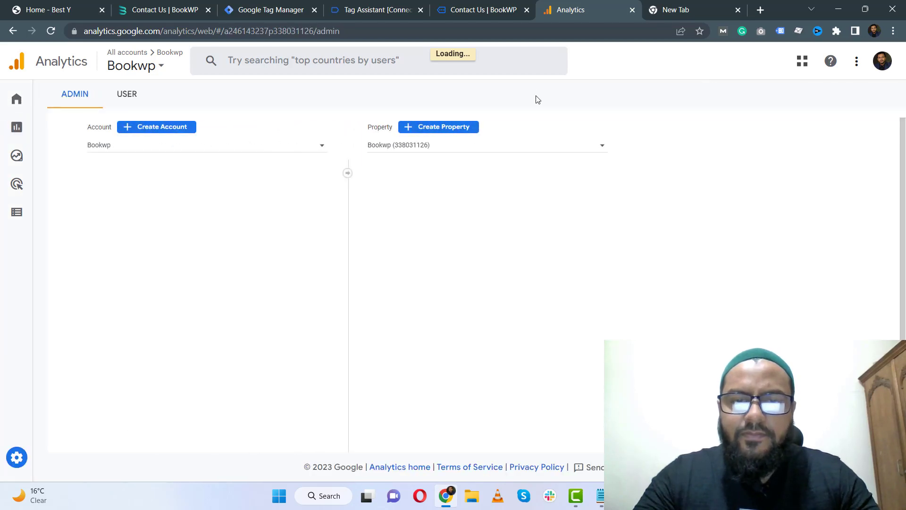
scroll(554, 205, down, 7)
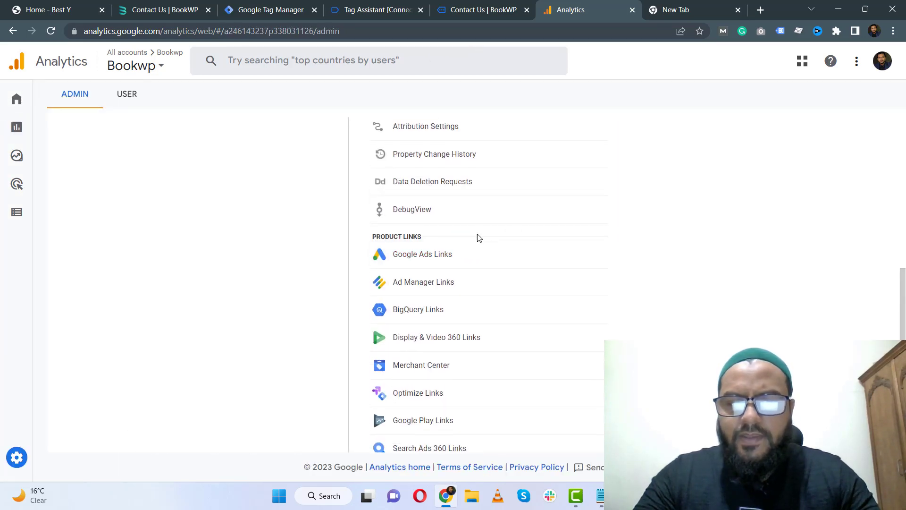
click(414, 210)
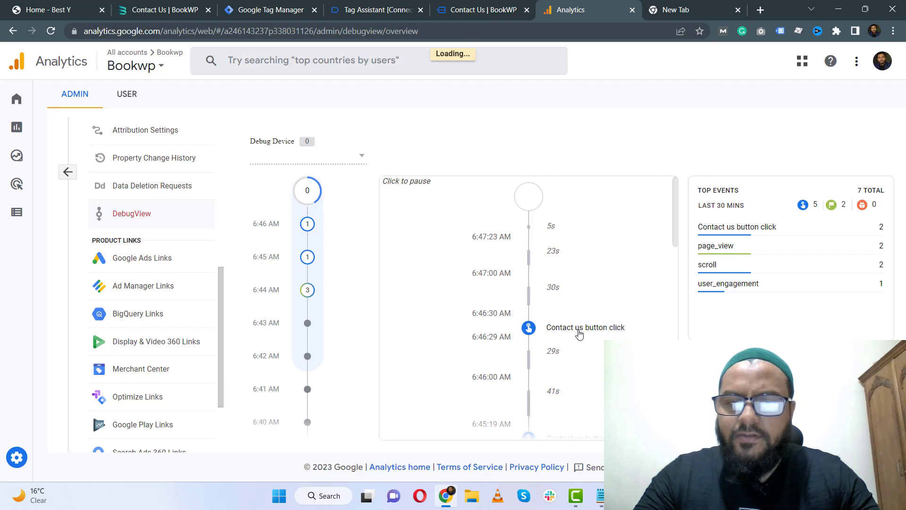
click(580, 332)
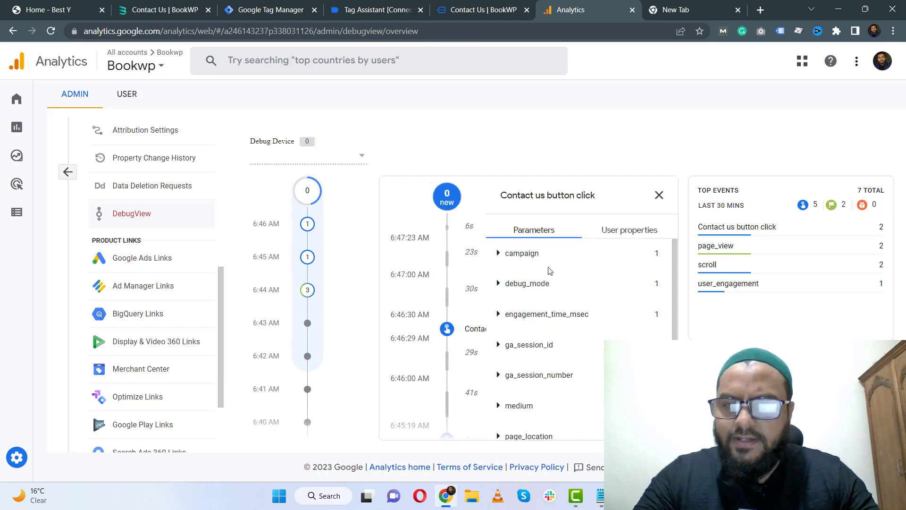
scroll(541, 279, down, 2)
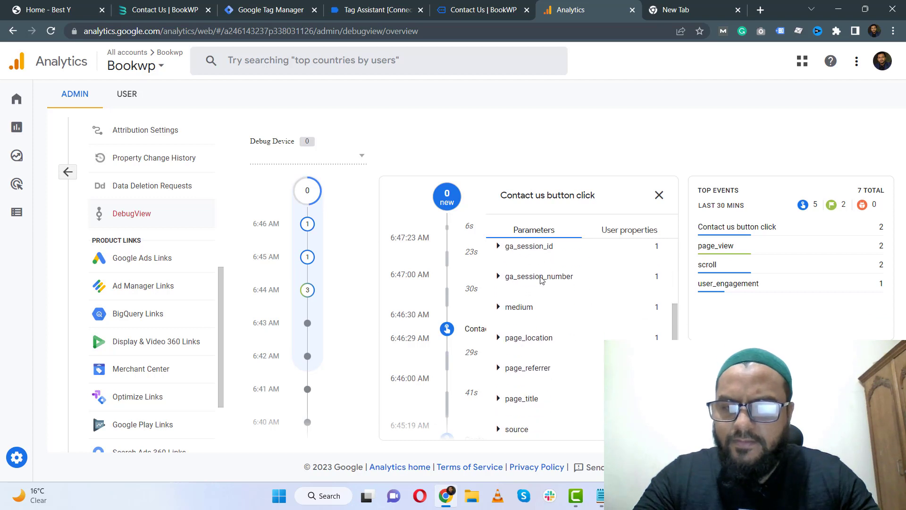
click(547, 333)
scroll(550, 334, down, 1)
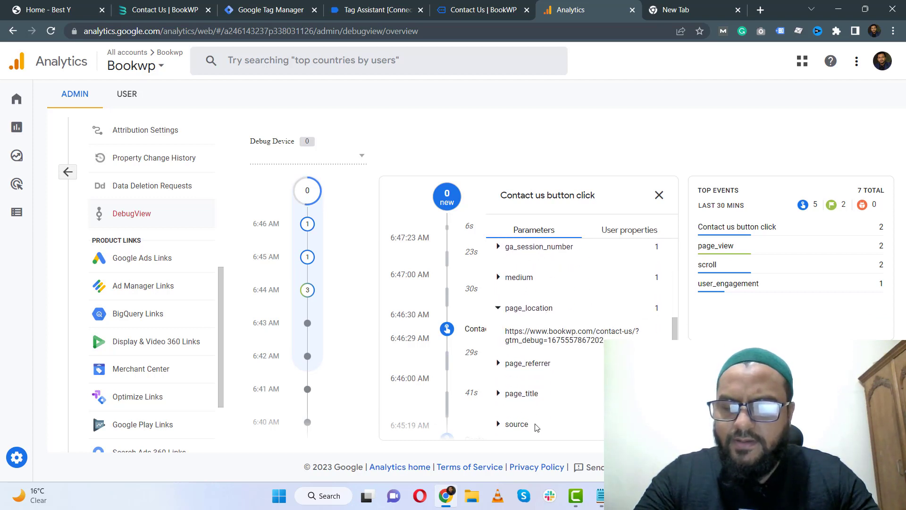
Publish the Tag Manager workspace changes as a version named "Contact Us button click" and return to the workspace.
click(364, 8)
click(283, 9)
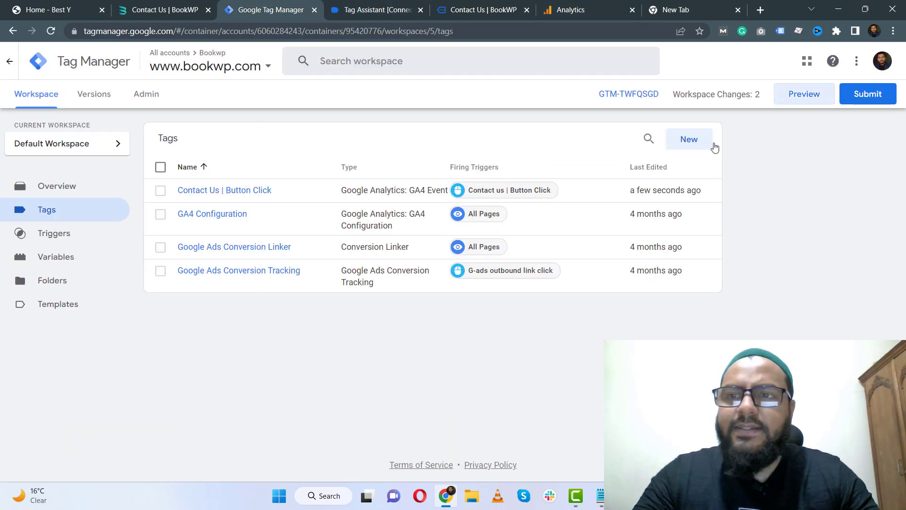
click(866, 96)
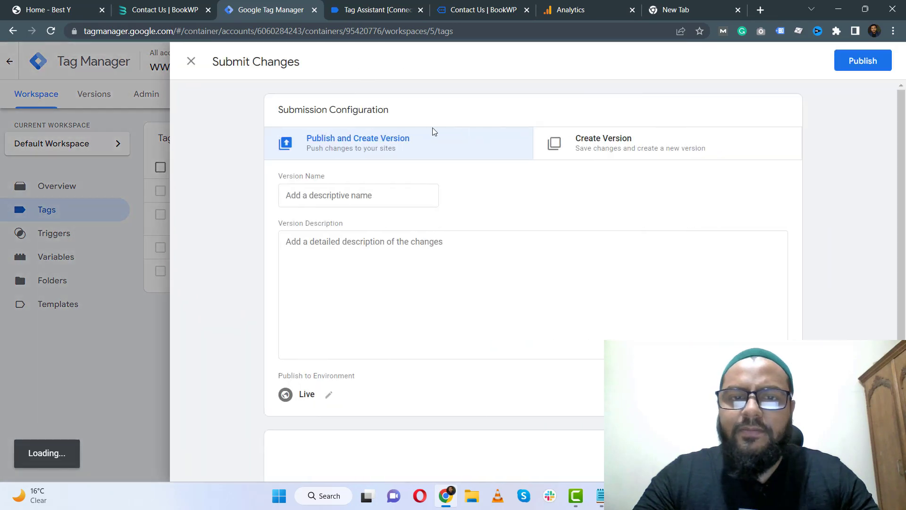
click(368, 198)
text(C)
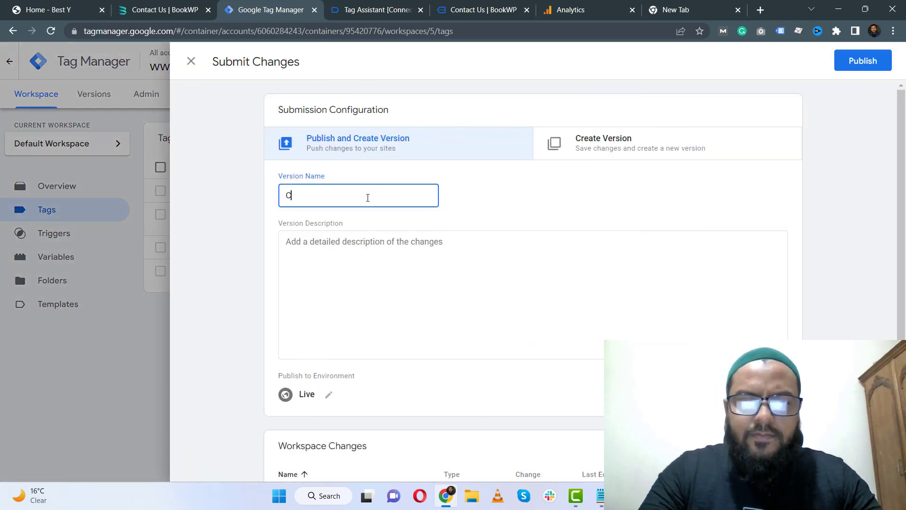
text(ontact Us butto)
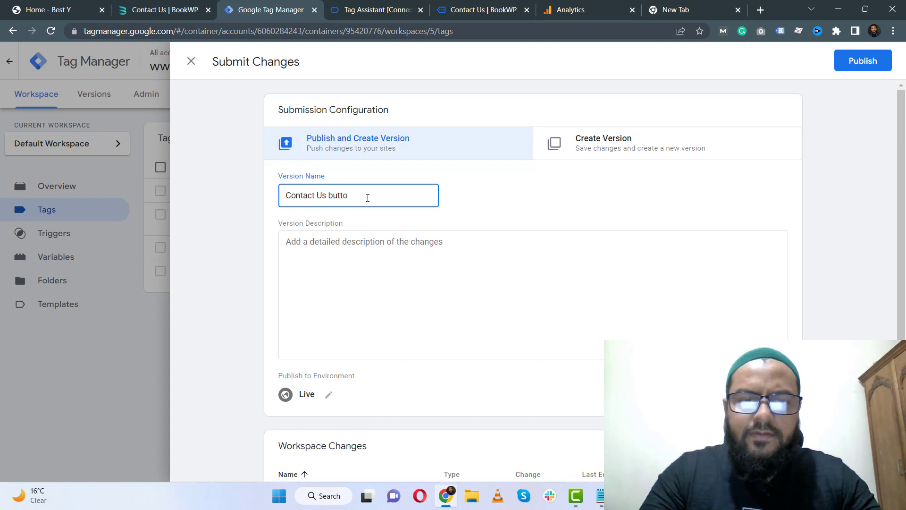
text(ck)
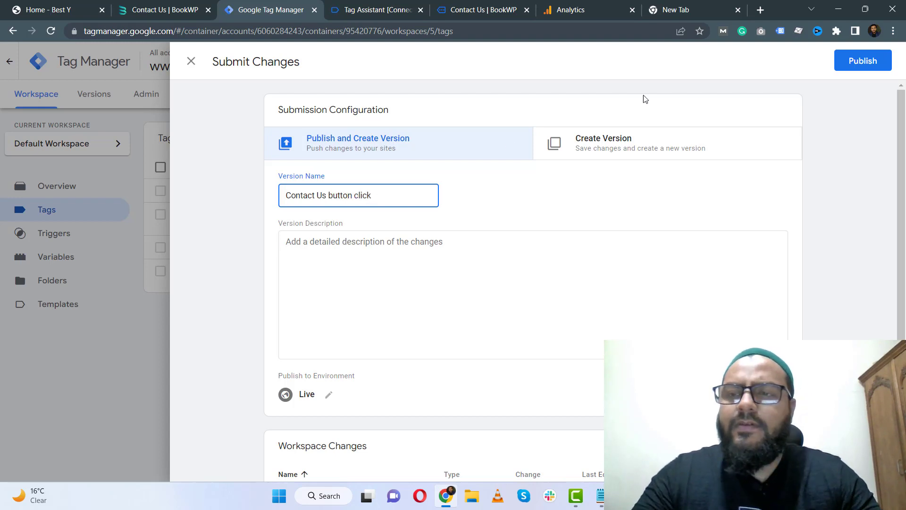
click(879, 64)
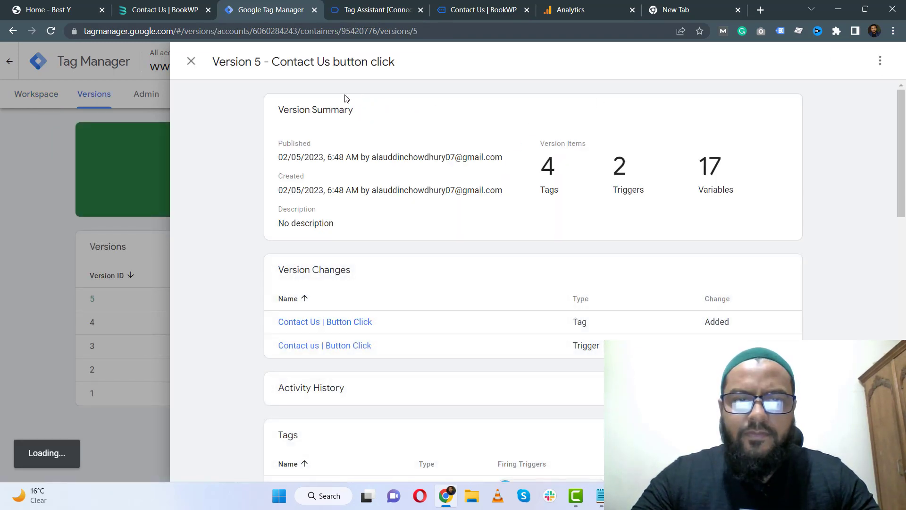
click(191, 61)
click(15, 106)
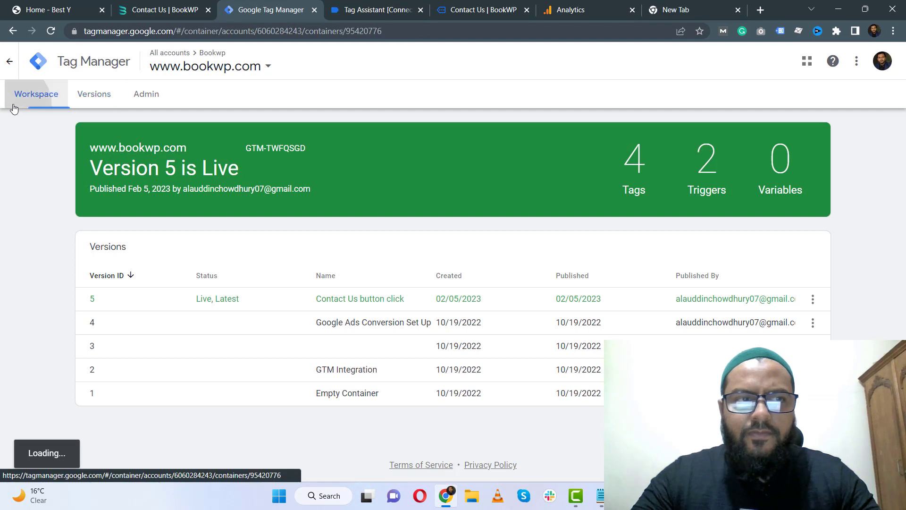